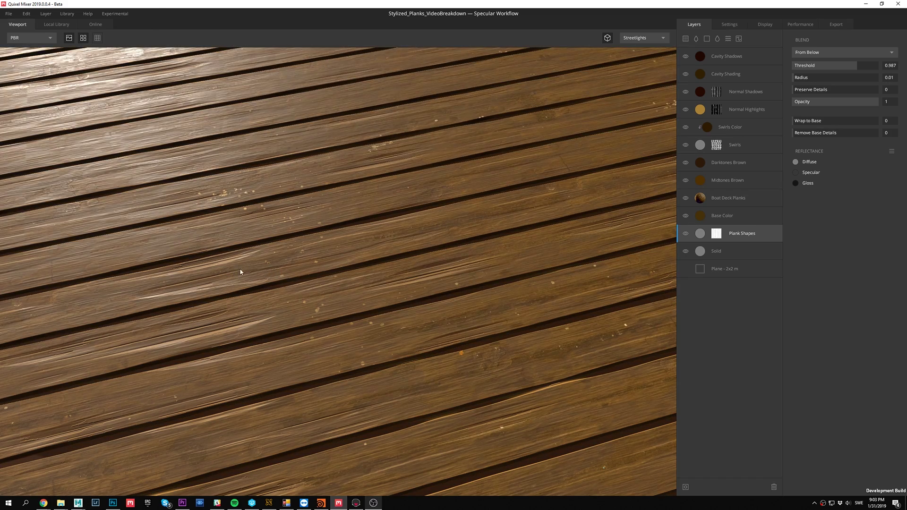
Step: Review the blend settings of each layer from Base Color up to Cavity Shadows, ending on the Plank Shapes layer
scroll(275, 277, "down", 5)
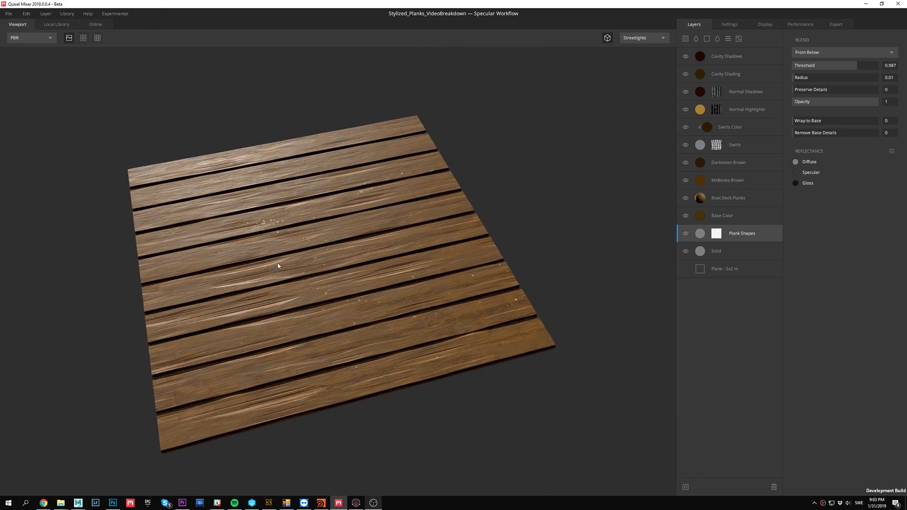
left_click_drag(278, 265, 314, 293)
scroll(284, 285, "up", 3)
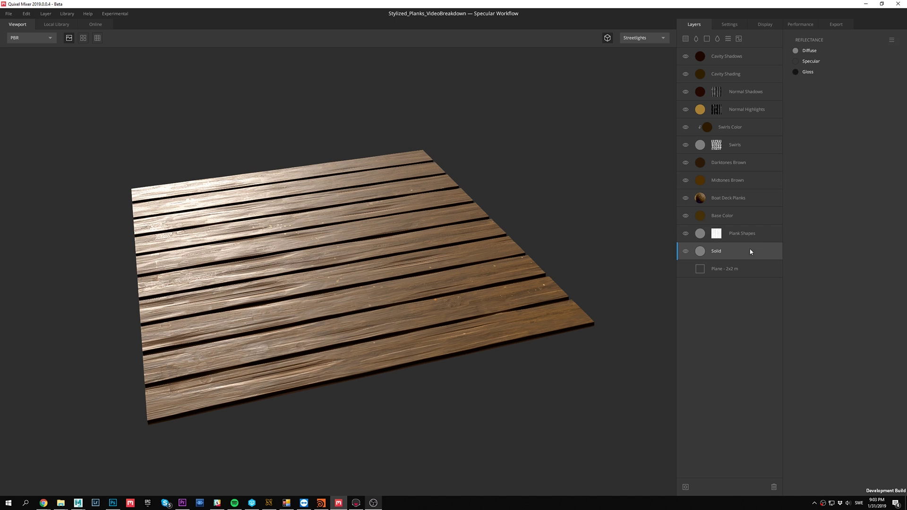
left_click(755, 218)
left_click(753, 199)
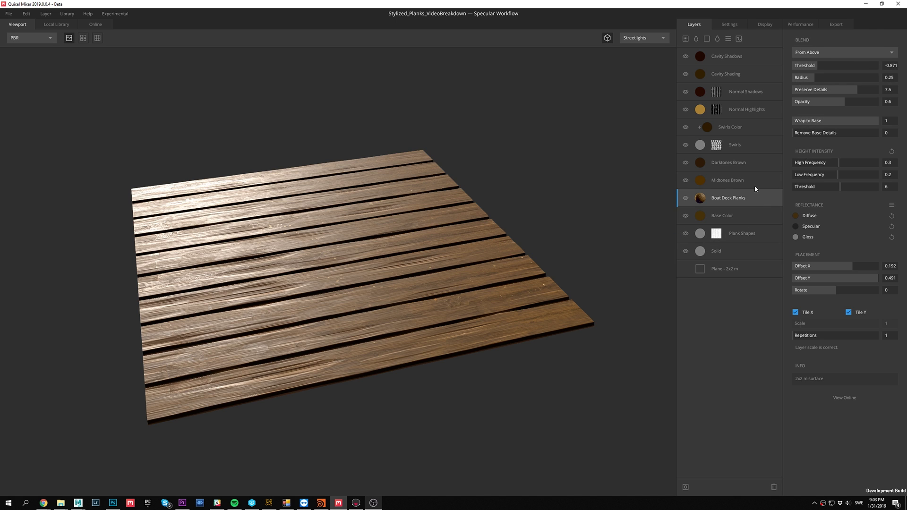
left_click(755, 182)
left_click(754, 163)
left_click(753, 146)
left_click(754, 127)
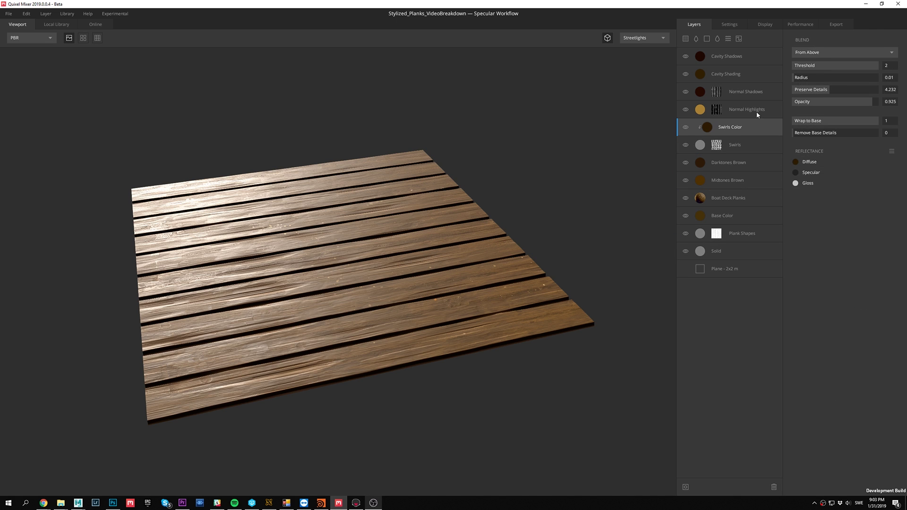
left_click(756, 110)
left_click(758, 92)
left_click(758, 77)
left_click(757, 59)
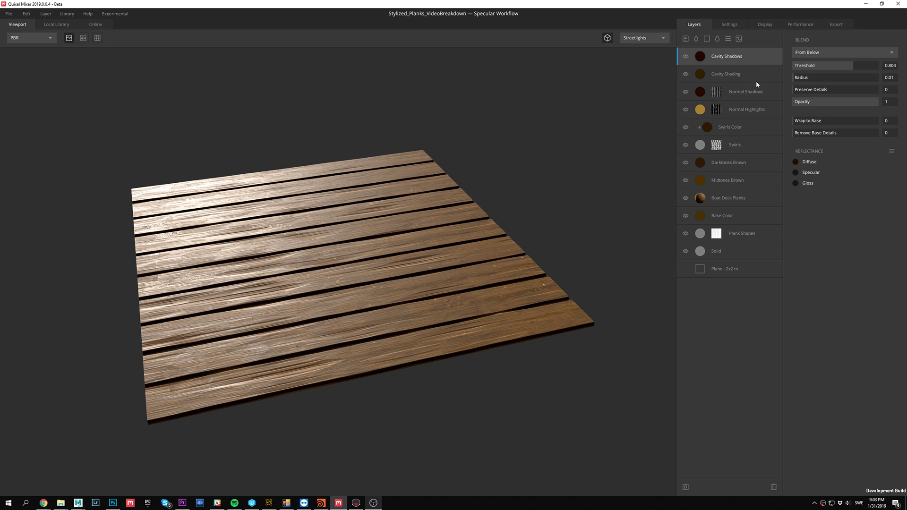
left_click(733, 254)
left_click(761, 236)
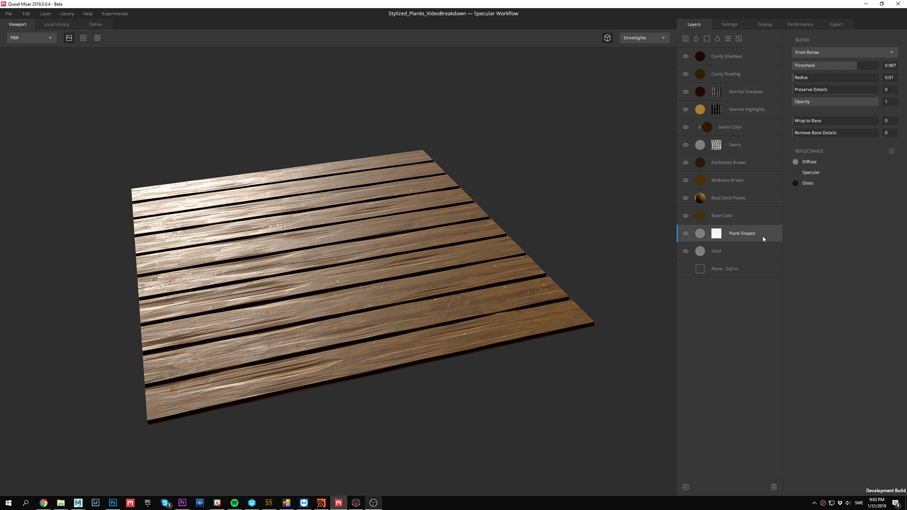
Step: Cycle the viewport through the individual material channels, including Specular and Normal, and return to the PBR view
left_click_drag(213, 222, 200, 278)
key("c")
key("c")
key("c")
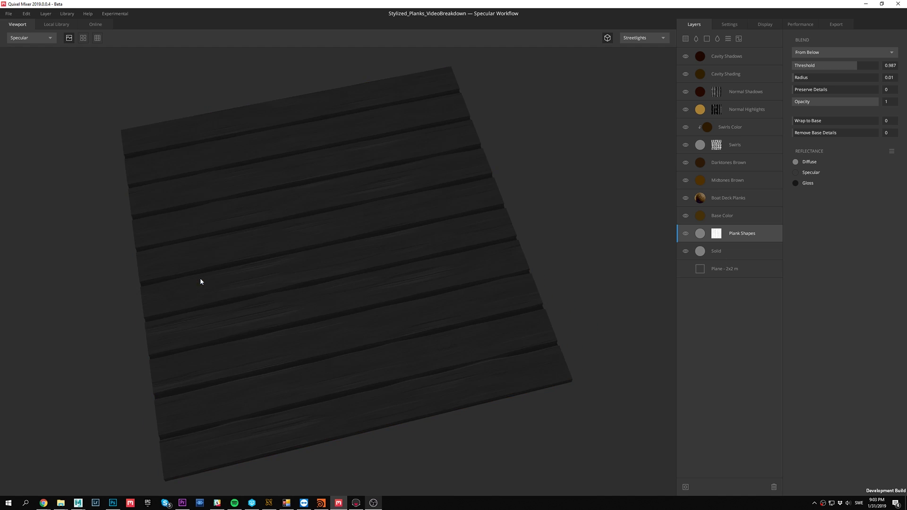
key("c")
key("c")
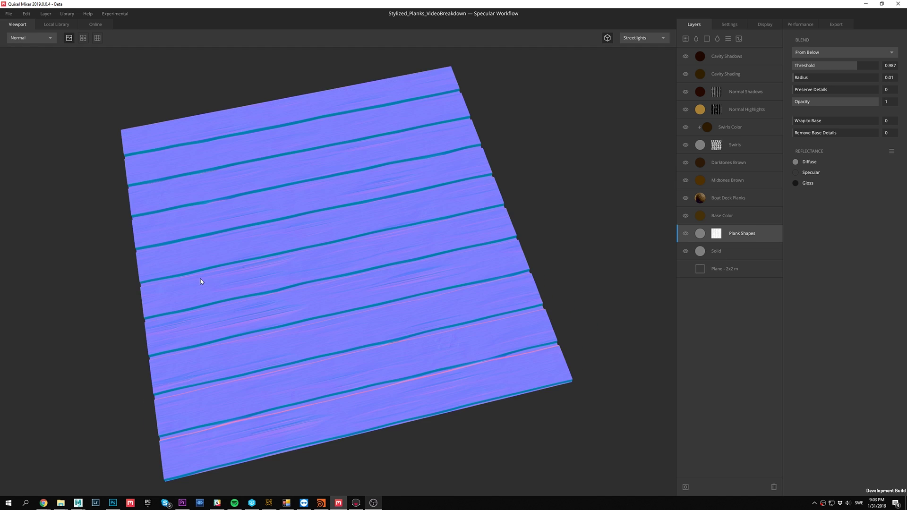
key("c")
left_click_drag(94, 247, 103, 199)
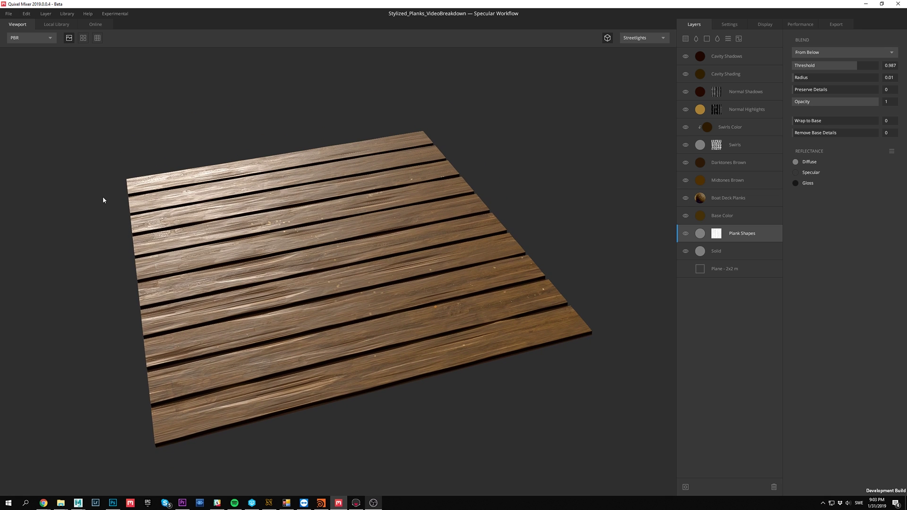
Step: Examine the plank surface in the PBR view from a low angle, from above and up close
left_click_drag(102, 293, 194, 278)
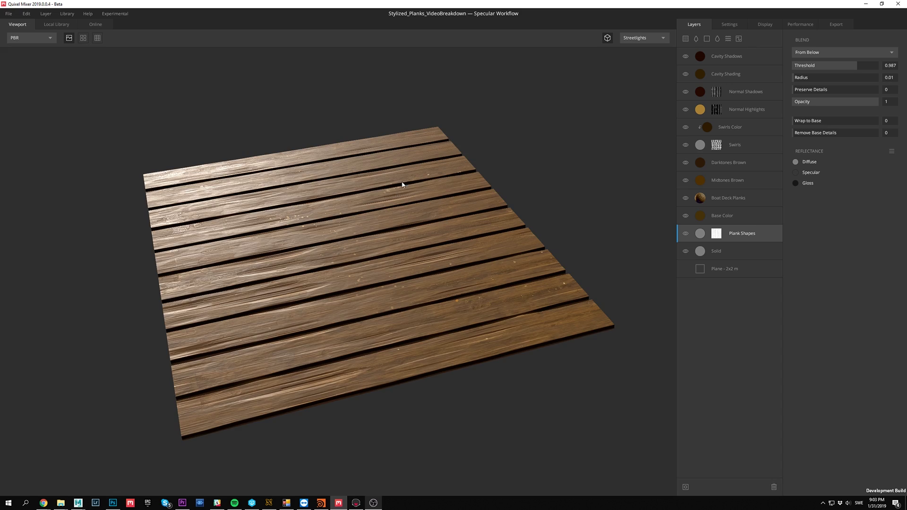
left_click_drag(402, 182, 364, 274)
scroll(365, 274, "up", 3)
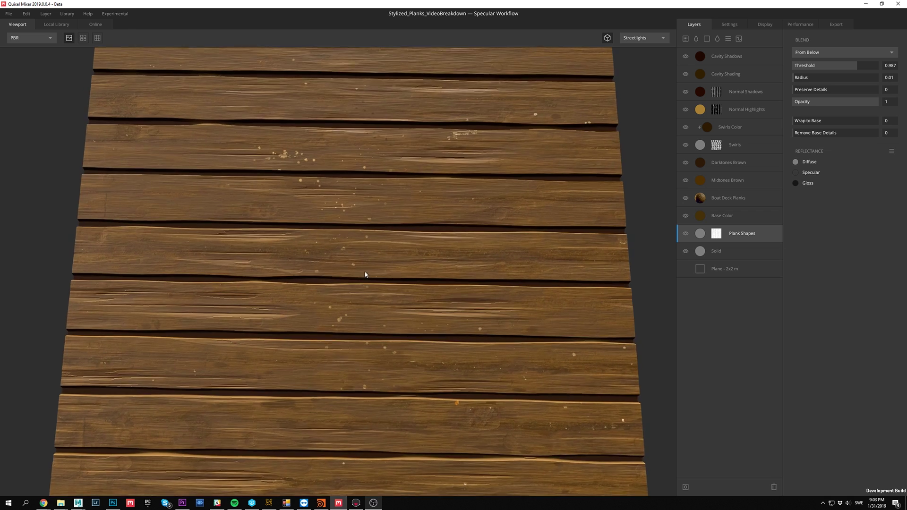
right_click_drag(365, 271, 363, 235)
middle_click_drag(362, 235, 354, 262)
right_click_drag(354, 262, 349, 248)
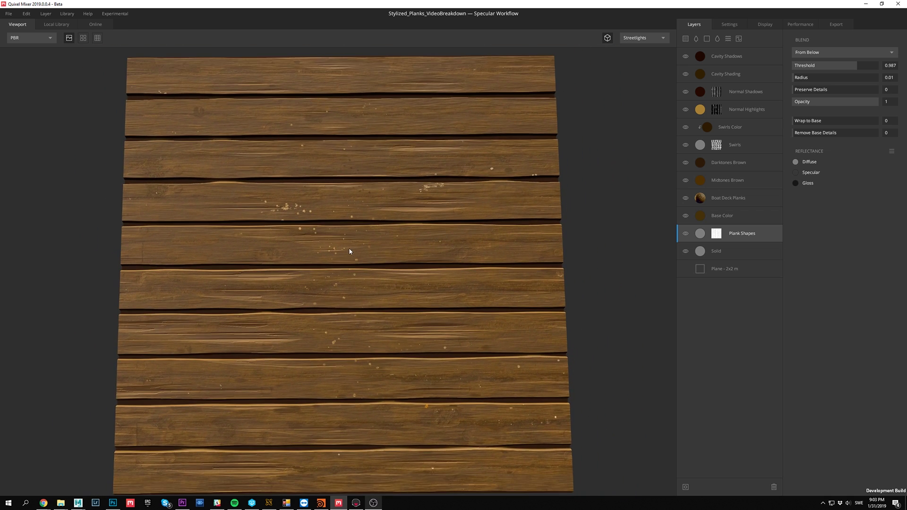
middle_click_drag(349, 251, 348, 240)
right_click_drag(348, 240, 346, 232)
middle_click_drag(340, 197, 336, 205)
mouse_move(343, 224)
right_mouse_down()
mouse_move(364, 279)
mouse_move(345, 236)
right_mouse_up()
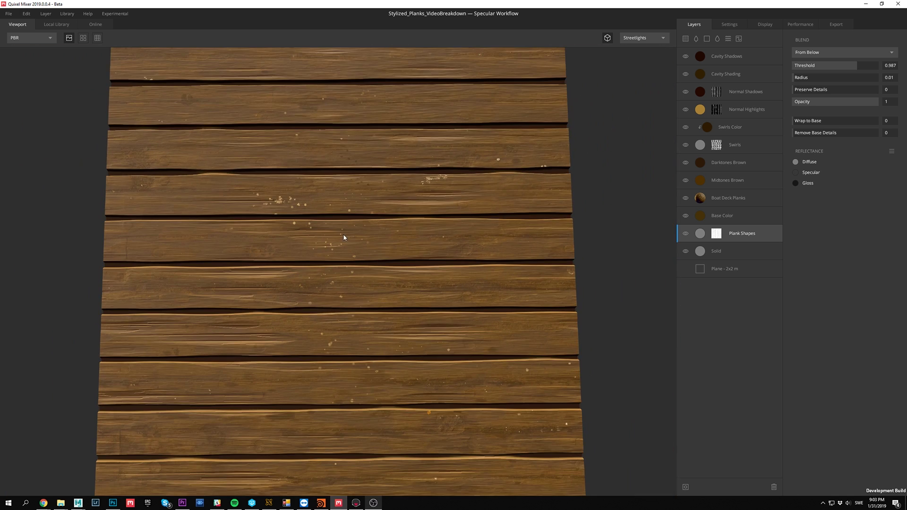
left_click_drag(344, 237, 345, 227)
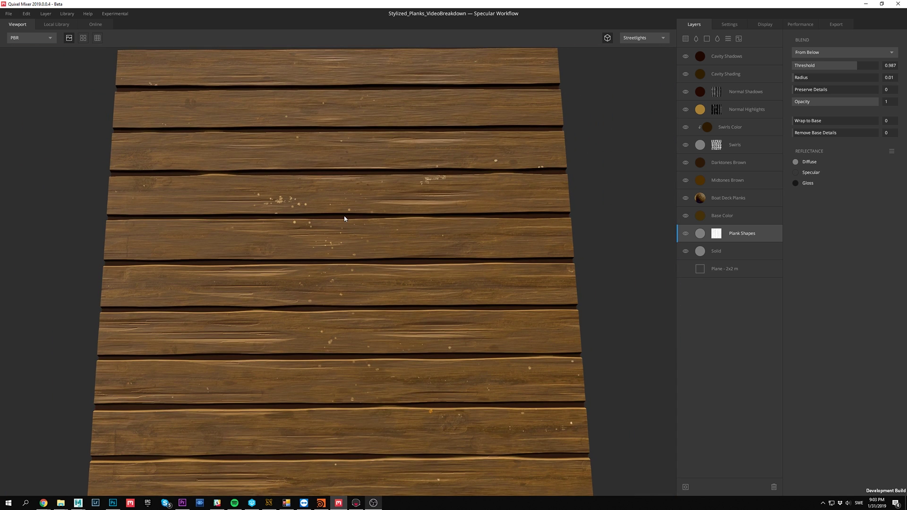
Step: Hide the Boat Deck Planks layer to inspect the planks without it, and show the layer again
left_click(685, 197)
scroll(364, 164, "up", 3)
mouse_move(364, 163)
left_mouse_down()
mouse_move(330, 119)
mouse_move(318, 208)
mouse_move(370, 186)
mouse_move(411, 217)
mouse_move(365, 149)
left_mouse_up()
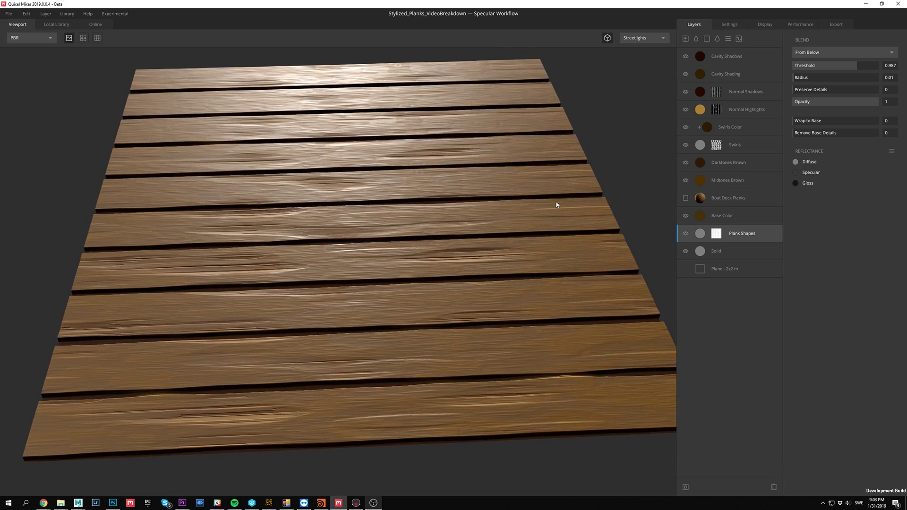
left_click(704, 199)
left_click(684, 199)
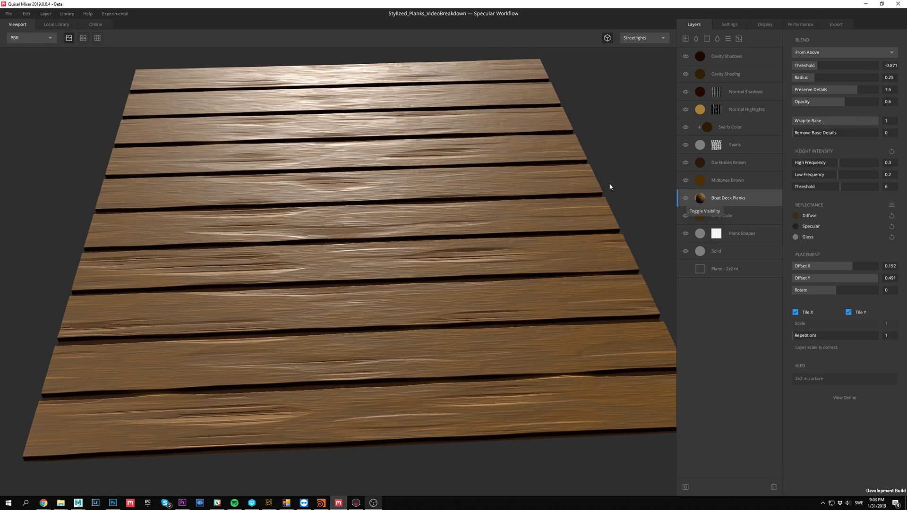
Step: Compare the close-up wood detail with the Boat Deck Planks layer hidden and shown, leaving the layer on
left_click_drag(609, 187, 576, 165)
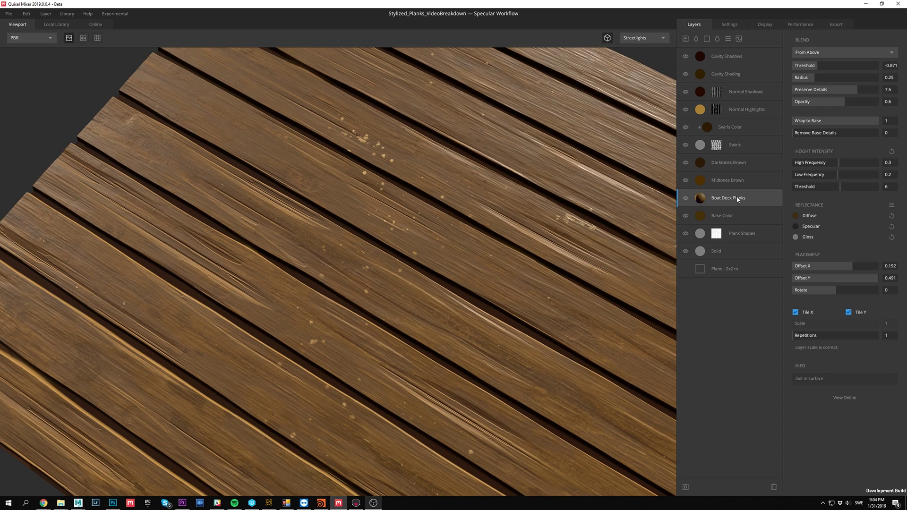
left_click(686, 201)
left_click_drag(440, 181, 403, 211)
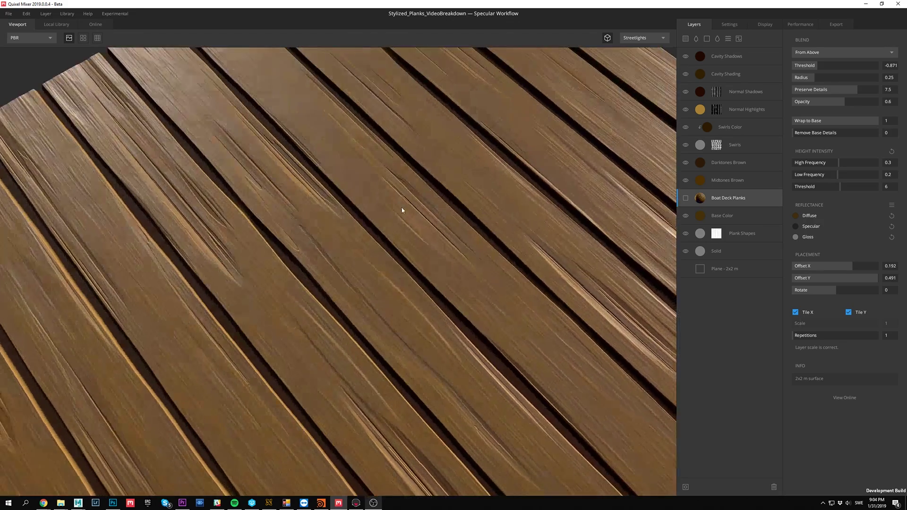
left_click(685, 199)
left_click_drag(555, 205, 630, 196)
scroll(358, 193, "down", 2)
scroll(347, 175, "down", 1)
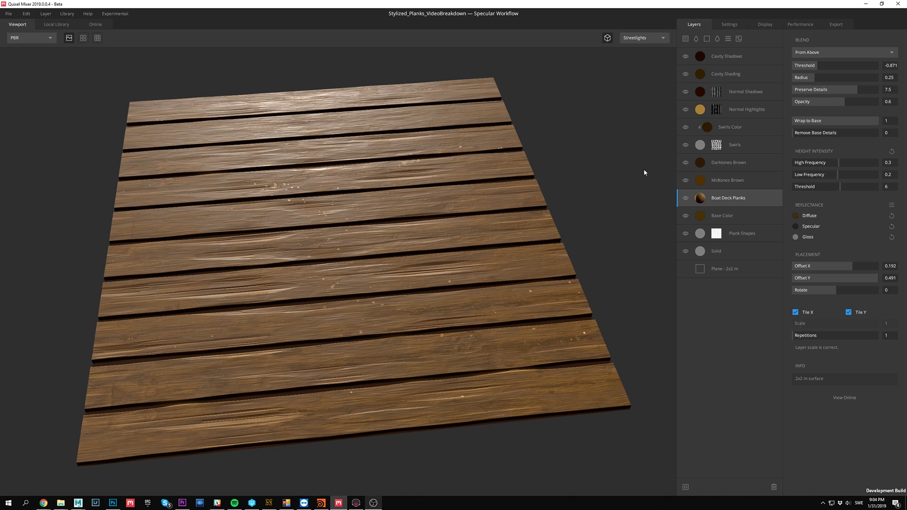
Step: Review the settings of the Solid, Plank Shapes, Base Color and Boat Deck Planks layers, ending on Plank Shapes
left_click(736, 245)
left_click(747, 235)
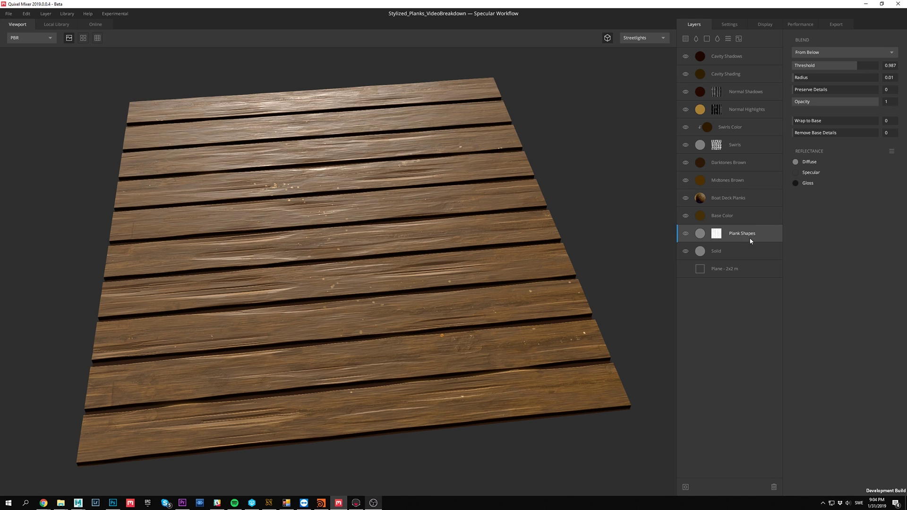
left_click(753, 218)
left_click(757, 203)
left_click(759, 219)
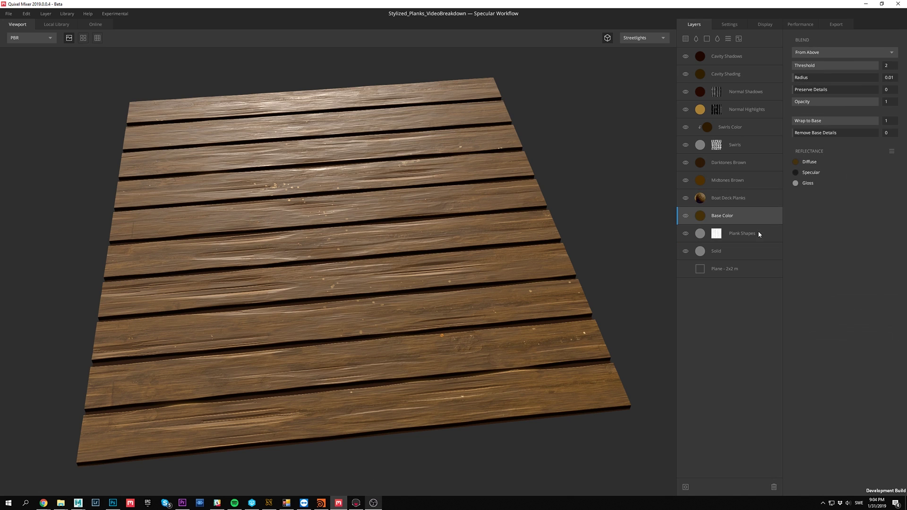
left_click(757, 234)
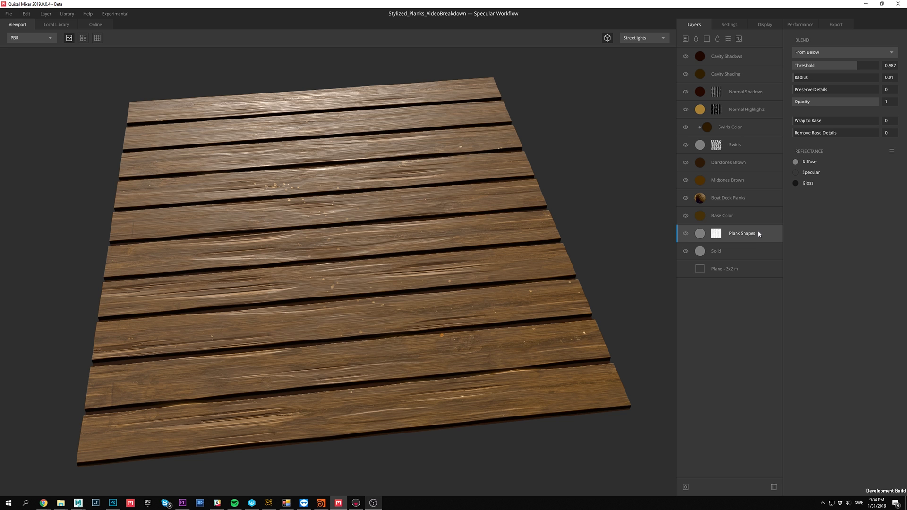
mouse_move(522, 214)
left_mouse_down()
mouse_move(506, 207)
mouse_move(505, 191)
mouse_move(518, 200)
left_mouse_up()
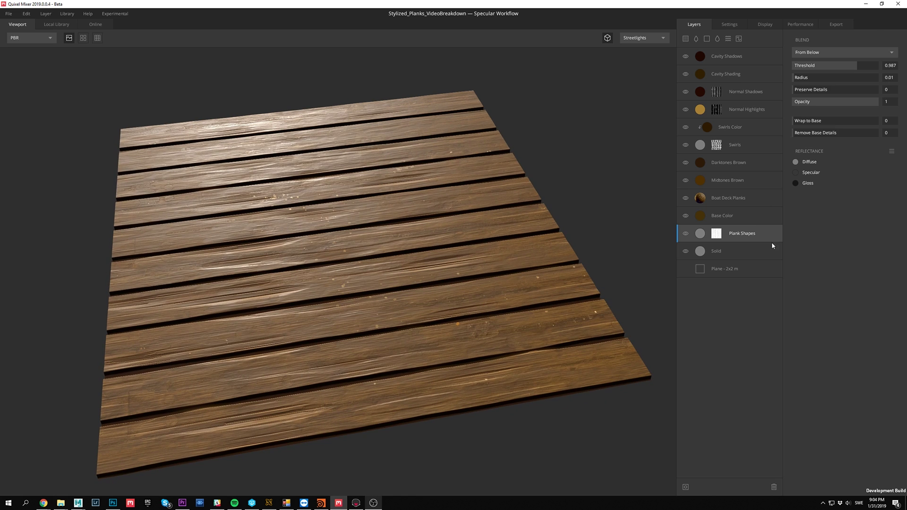
Step: Inspect the Plank Shapes layer's mask in the viewport and return to the PBR view
left_click(769, 244)
left_click(739, 233)
key("m")
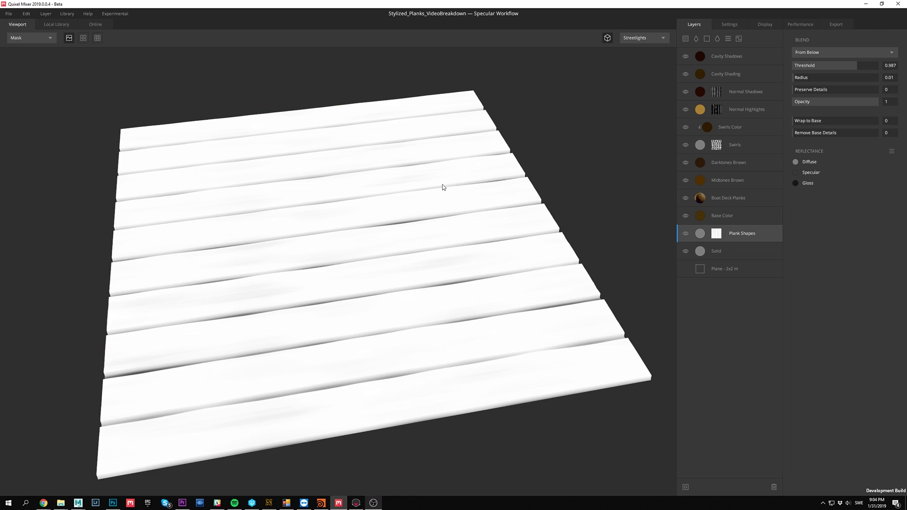
left_click_drag(407, 160, 351, 184)
scroll(370, 203, "down", 2)
key("m")
left_click_drag(303, 206, 408, 193)
scroll(408, 192, "up", 2)
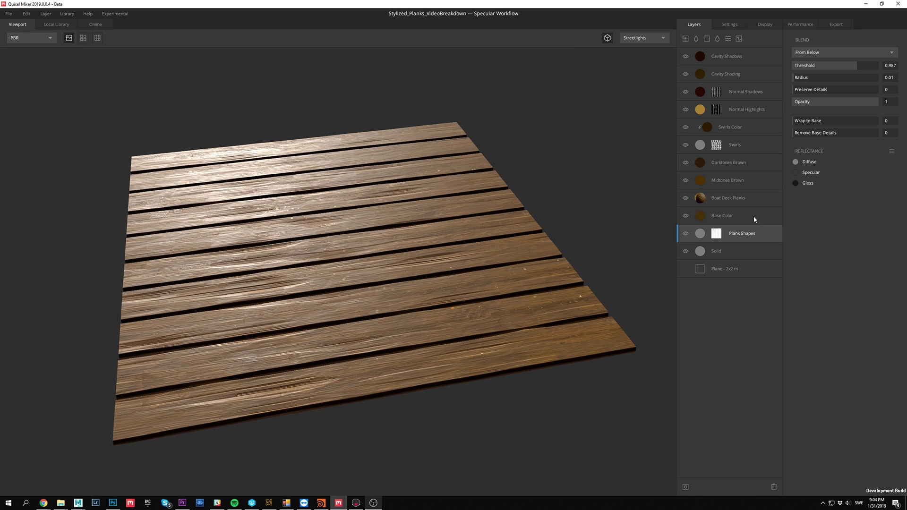
Step: Select the Base Color layer and toggle its visibility to compare the planks with and without it, leaving it on
left_click(707, 208)
left_click(746, 199)
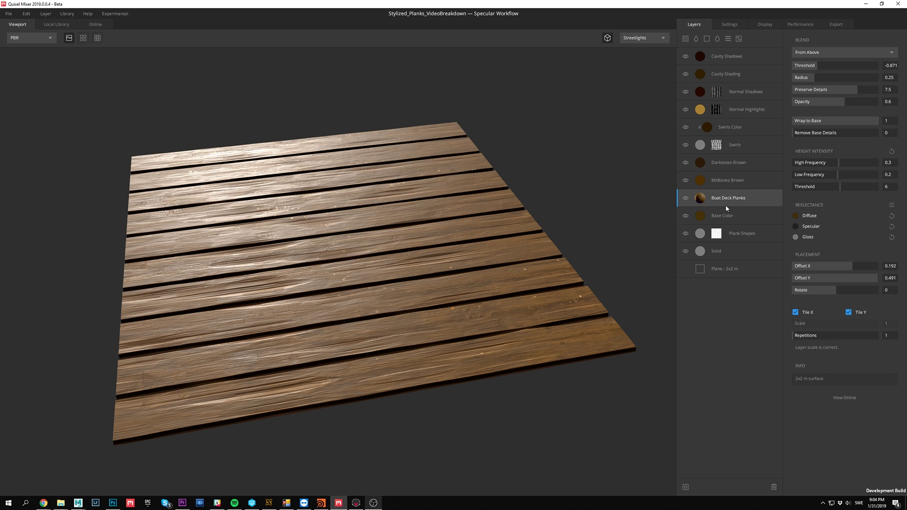
left_click(700, 218)
left_click(685, 216)
left_click_drag(533, 137, 511, 196)
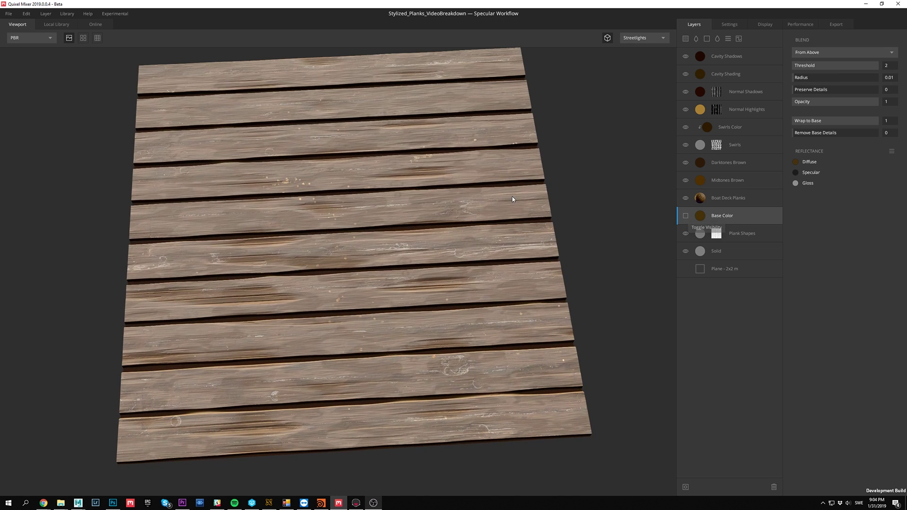
left_click(685, 217)
left_click(686, 216)
left_click(685, 216)
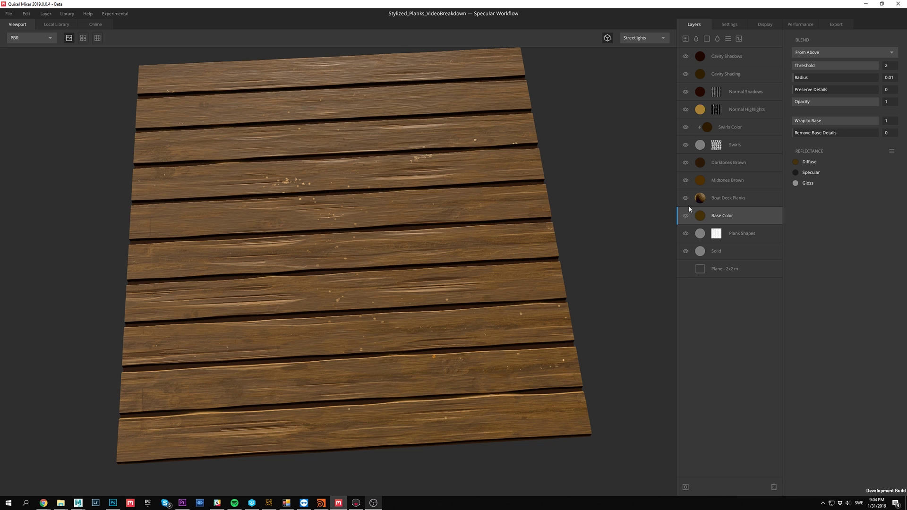
Step: Hide the Midtones Brown layer to inspect its effect up close, and show it again
left_click(685, 180)
scroll(461, 152, "up", 5)
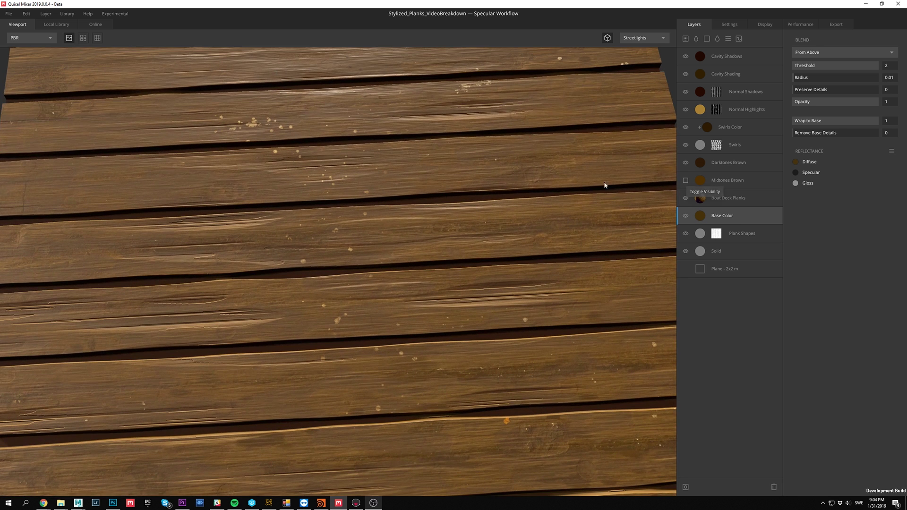
left_click(684, 180)
Step: Switch the viewport to the Diffuse channel and compare it with the Base Color layer hidden and shown
left_click_drag(525, 126, 496, 227)
key("c")
scroll(520, 221, "up", 2)
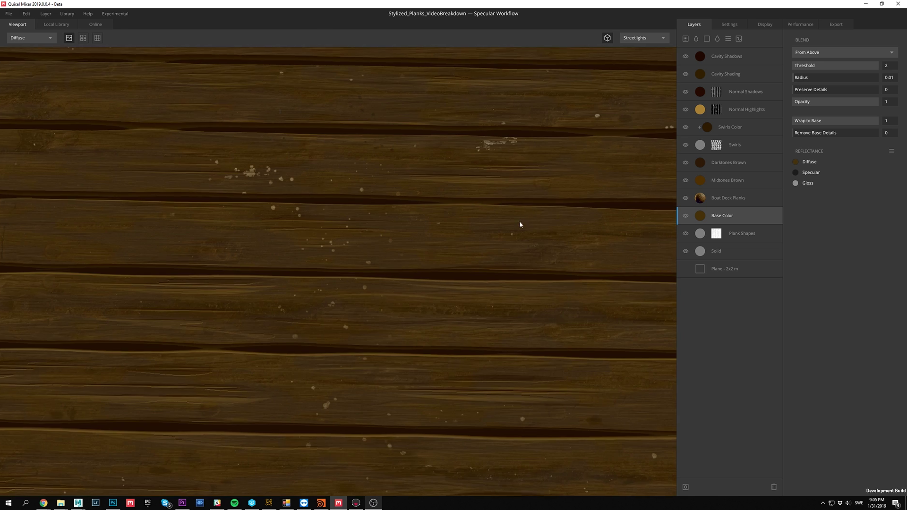
left_click(685, 215)
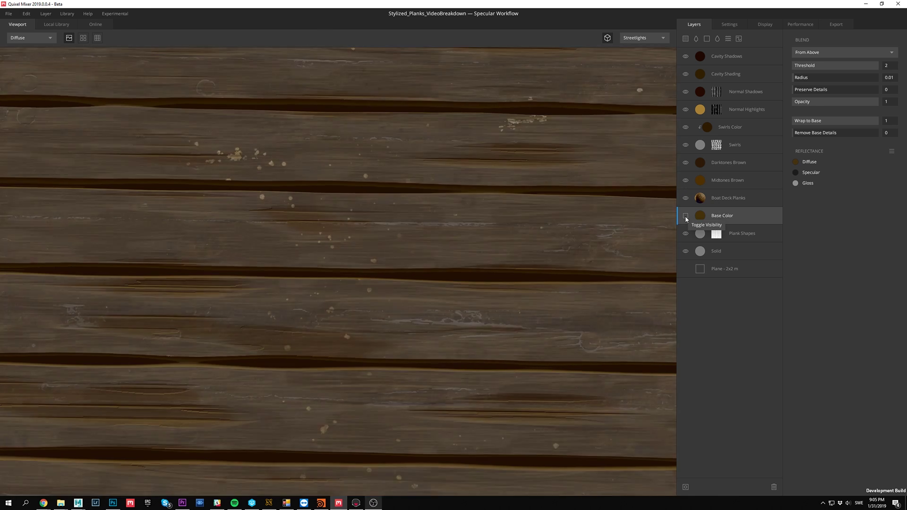
left_click(685, 215)
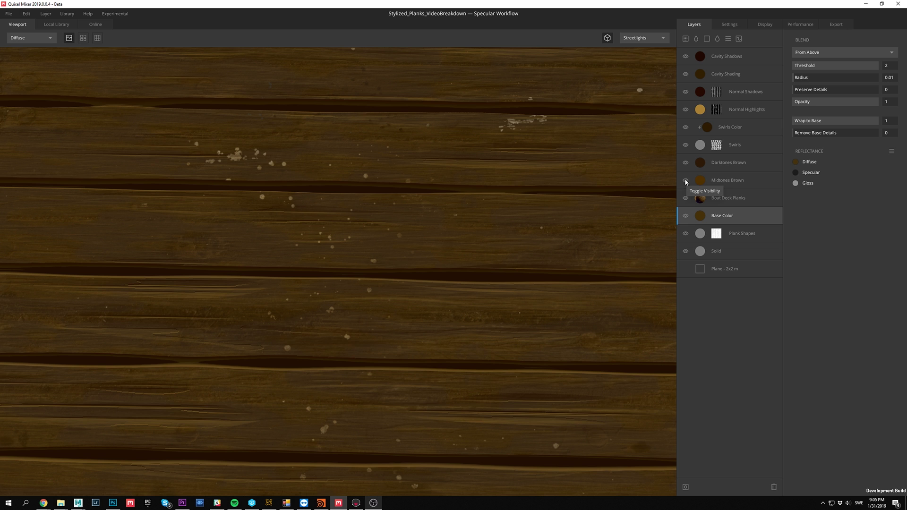
Step: Toggle the Midtones Brown and Darktones Brown layers off and on to compare their effect in the Diffuse channel
left_click_drag(584, 214, 543, 182)
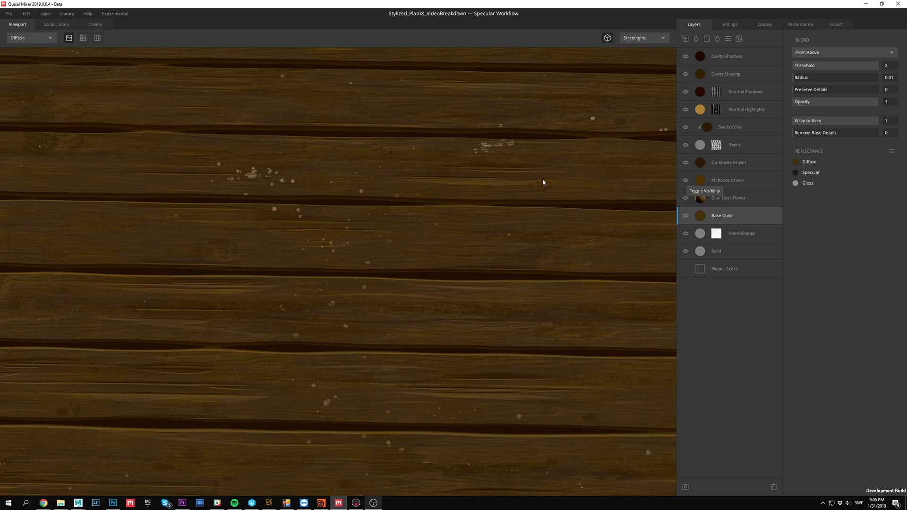
left_click(685, 181)
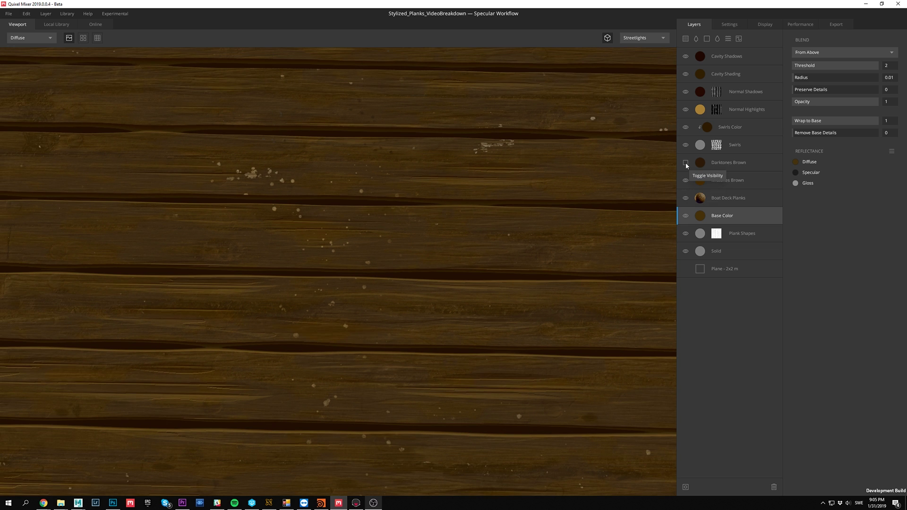
left_click(685, 163)
Step: Hide the Swirls layer and inspect the planks in the Normal channel
left_click(686, 145)
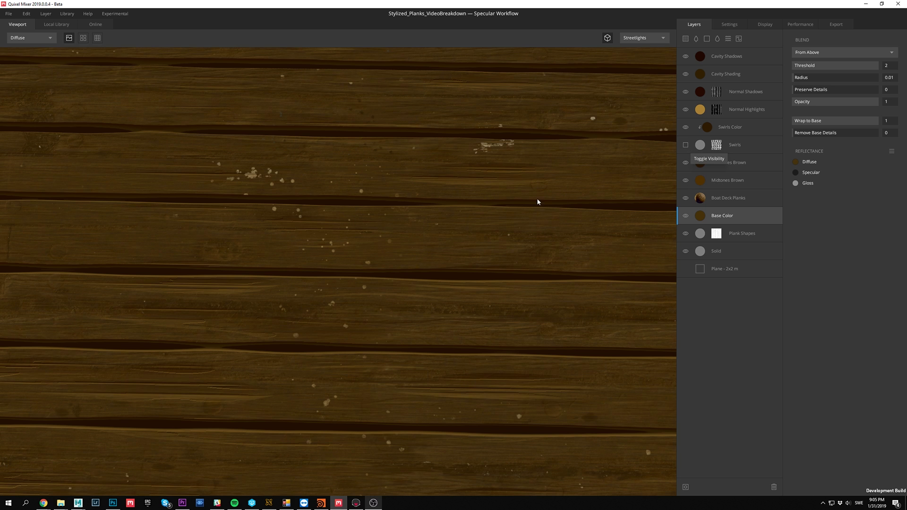
left_click_drag(536, 200, 529, 119)
key("5")
middle_click_drag(353, 168, 363, 176)
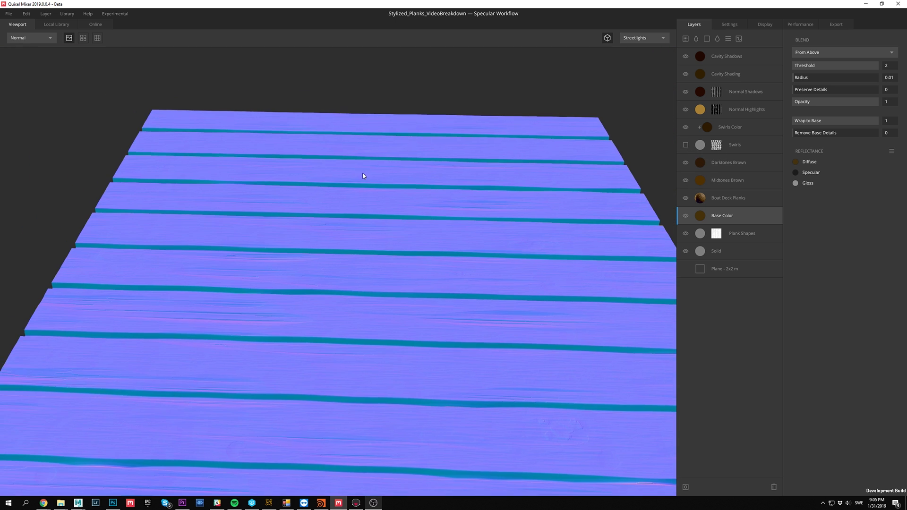
left_click_drag(363, 176, 378, 220)
Step: Review the Specular and Gloss channels, and show the Swirls layer again while viewing Gloss
key("2")
key("3")
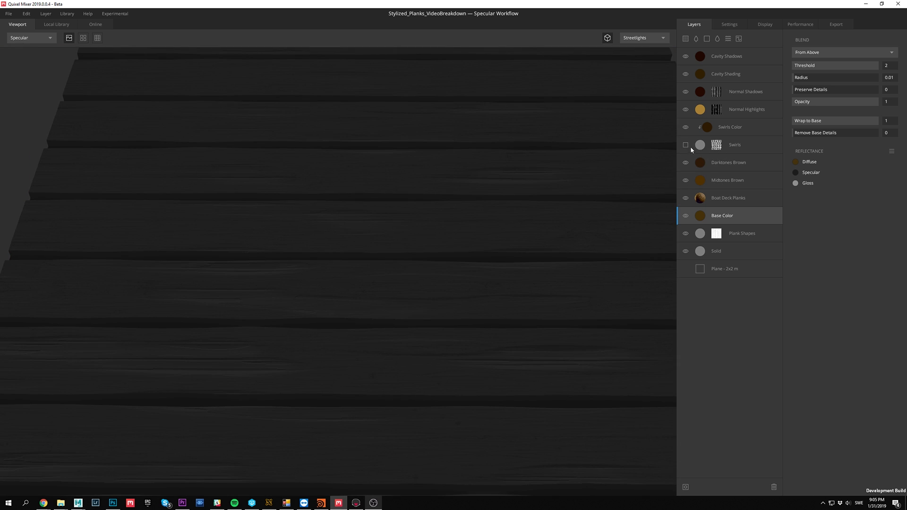
key("4")
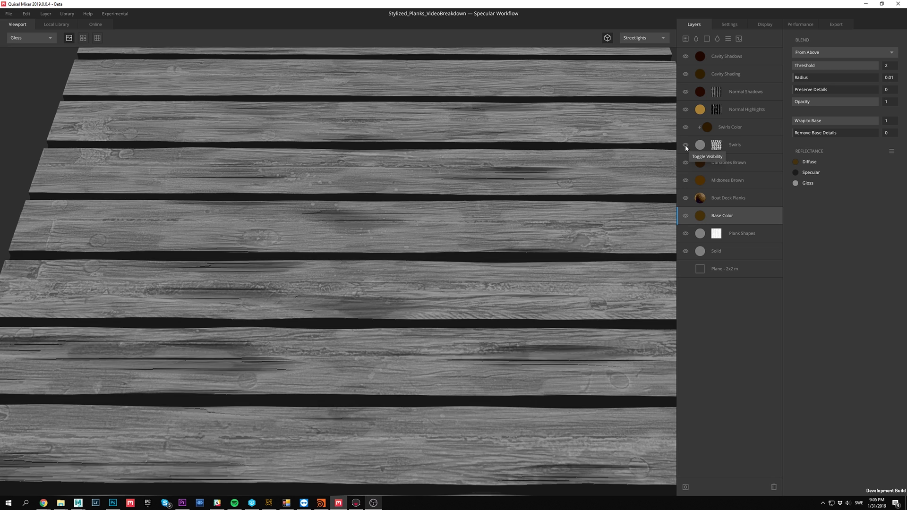
left_click(685, 145)
scroll(465, 180, "down", 3)
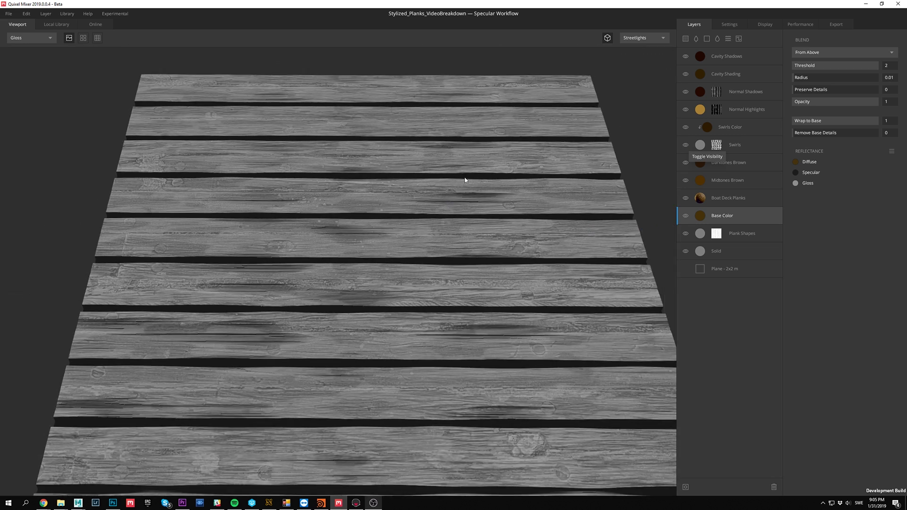
Step: Return to the PBR view and toggle the Swirls Color layer off and on to compare its effect
key("1")
left_click_drag(465, 180, 582, 135)
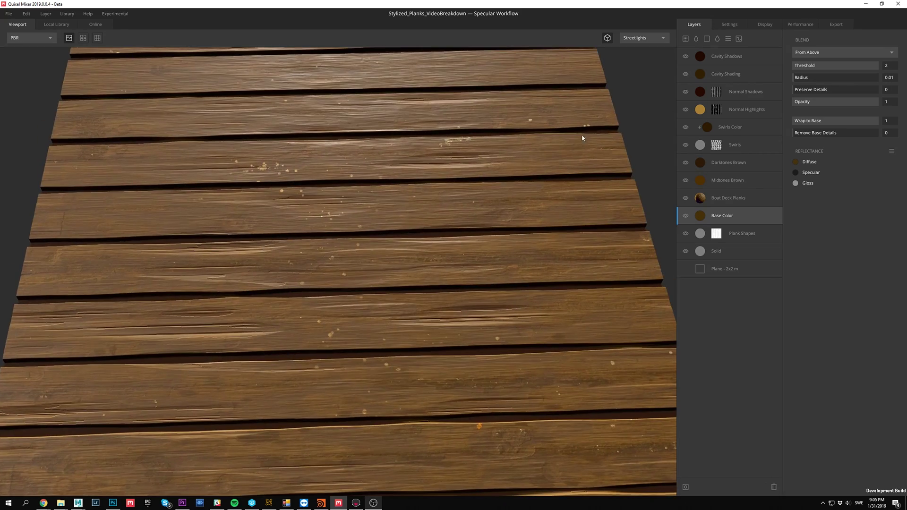
left_click(685, 127)
left_click(686, 127)
Step: View the Diffuse channel and compare the planks with the Normal Highlights and Normal Shadows layers hidden and shown
left_click_drag(566, 158, 499, 199)
key("c")
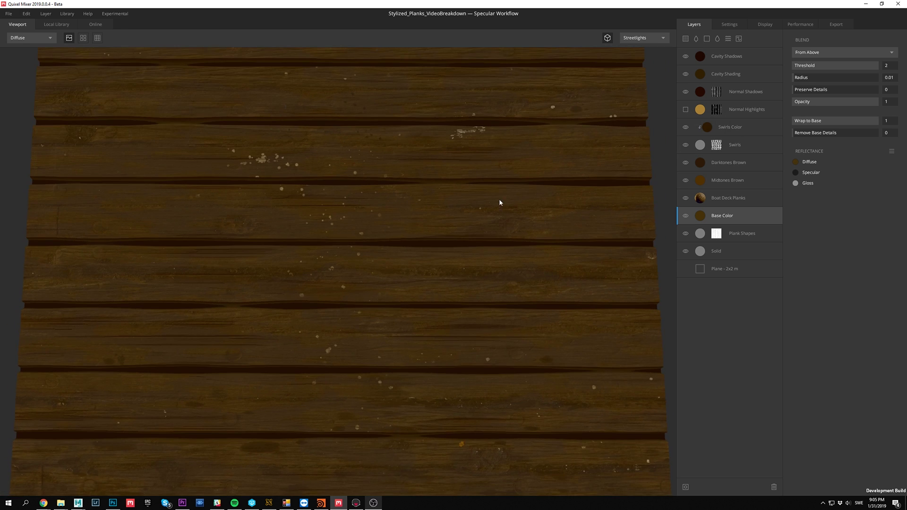
left_click(686, 109)
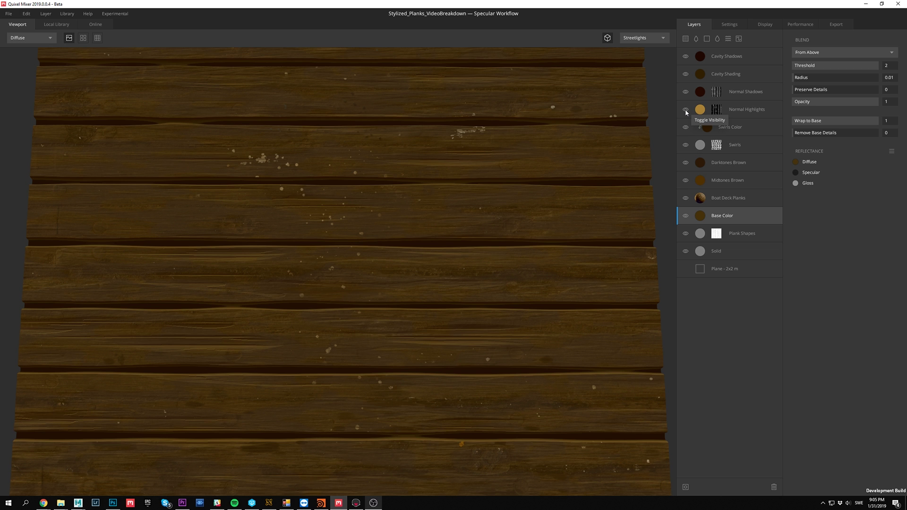
left_click(684, 109)
left_click(684, 109)
left_click(686, 93)
left_click(686, 93)
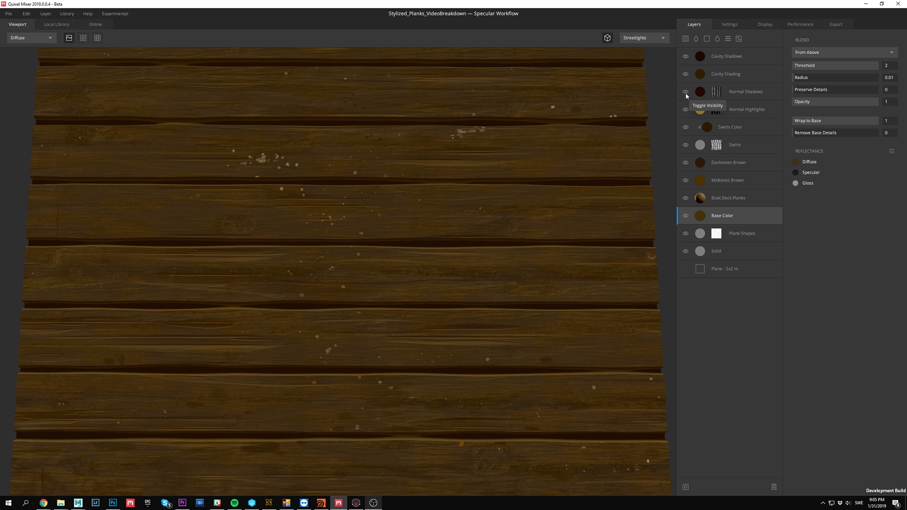
Step: Toggle the Cavity Shading and Cavity Shadows layers off and on, inspecting the gaps between planks up close
left_click(685, 73)
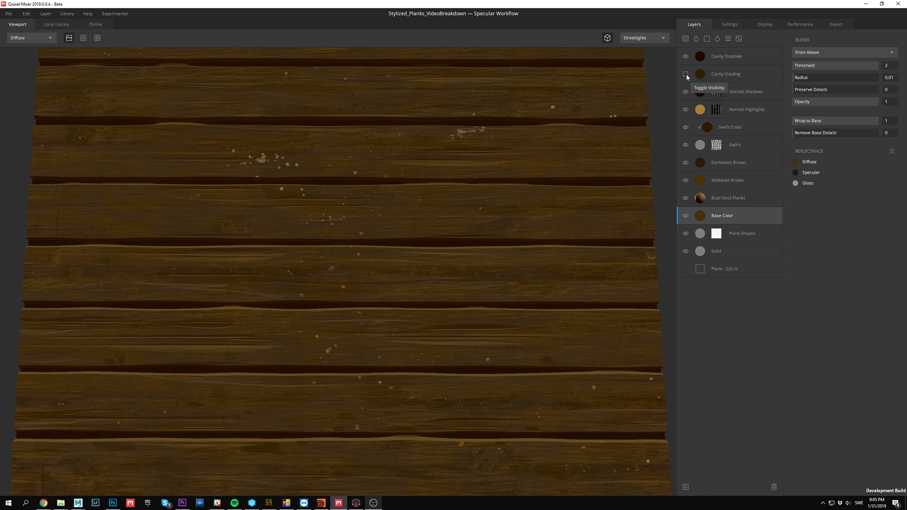
left_click(686, 73)
middle_click_drag(423, 129, 425, 137)
scroll(415, 245, "up", 5)
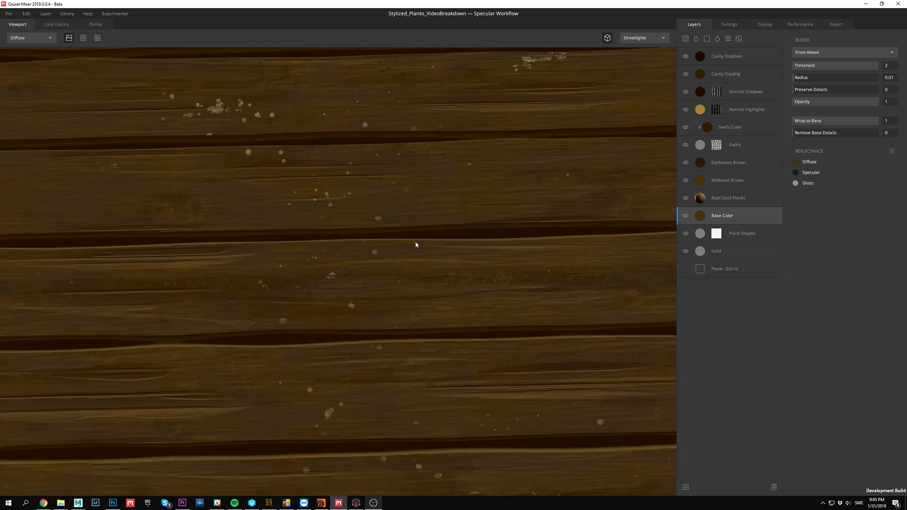
left_click(686, 74)
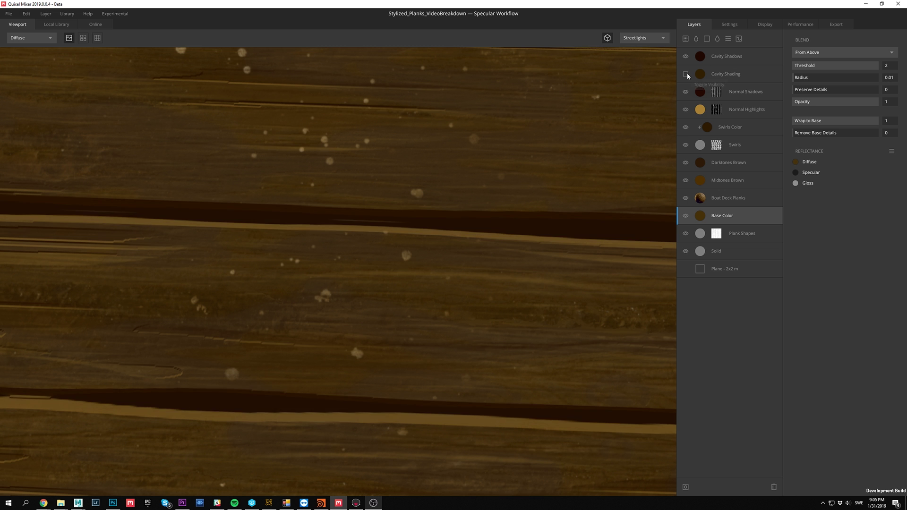
left_click(687, 72)
left_click(685, 56)
left_click(685, 56)
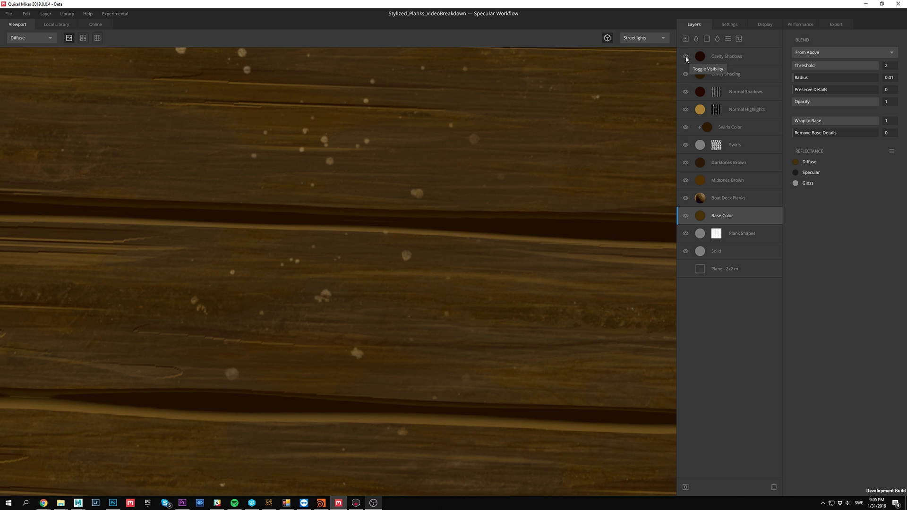
Step: Return to the PBR view, review the Normal Shadows, Normal Highlights, Swirls Color and Swirls layers in turn, and open the Swirls mask stack
scroll(356, 218, "down", 6)
left_click_drag(393, 231, 538, 182)
key("1")
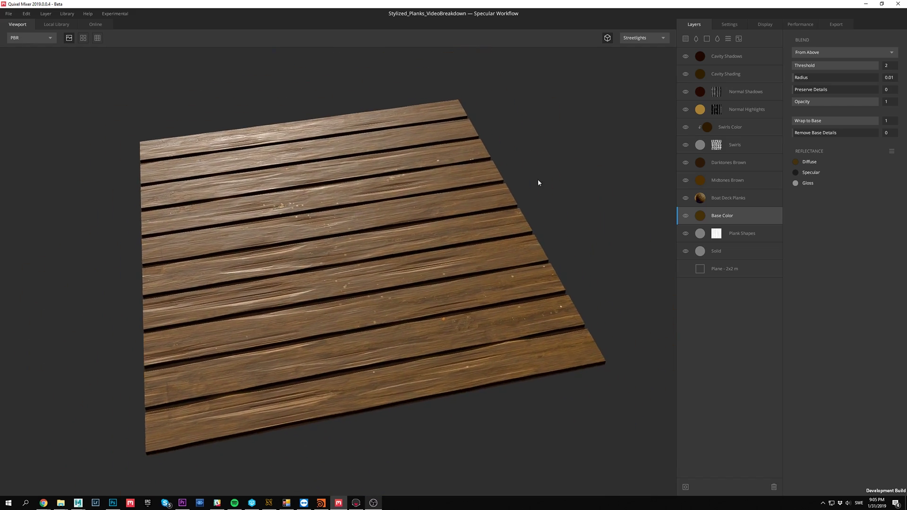
left_click(753, 96)
left_click(749, 111)
left_click(745, 129)
left_click(731, 147)
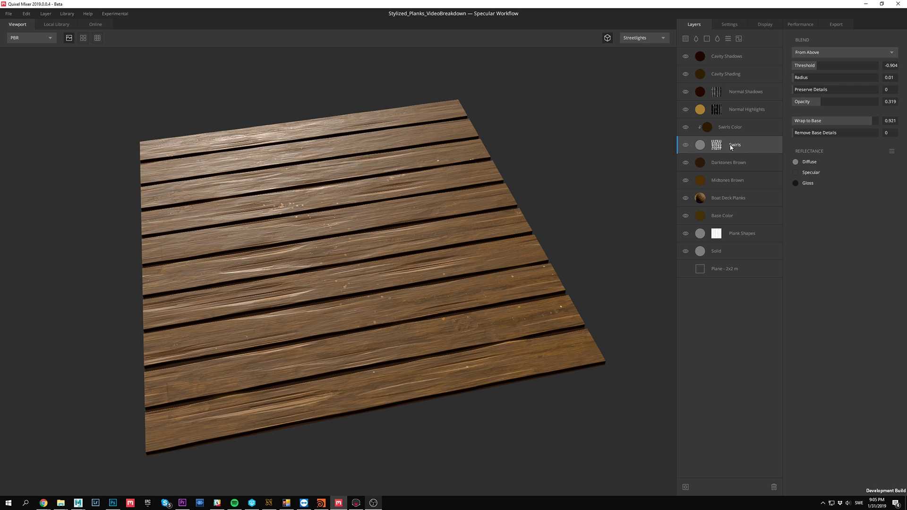
left_click(716, 145)
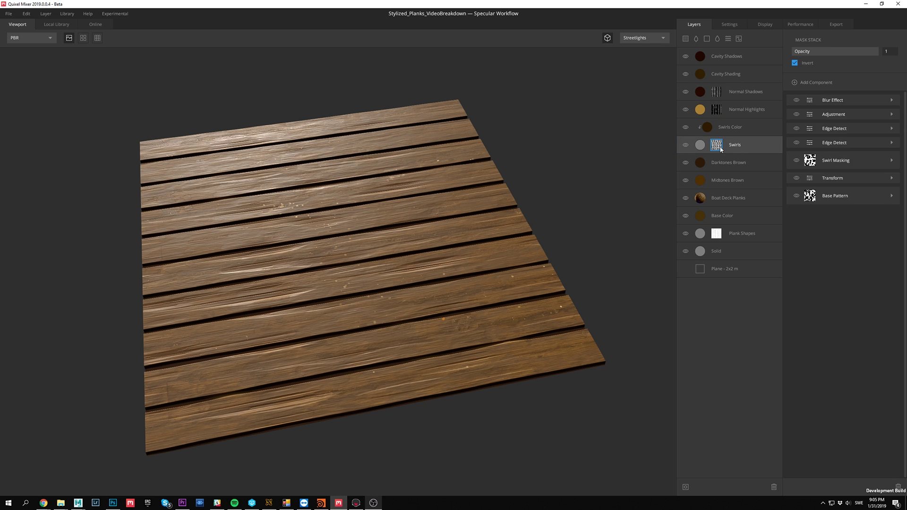
Step: Open the Plank Shapes layer's mask stack and examine the whole plank surface in the PBR view
left_click(717, 233)
scroll(540, 170, "up", 5)
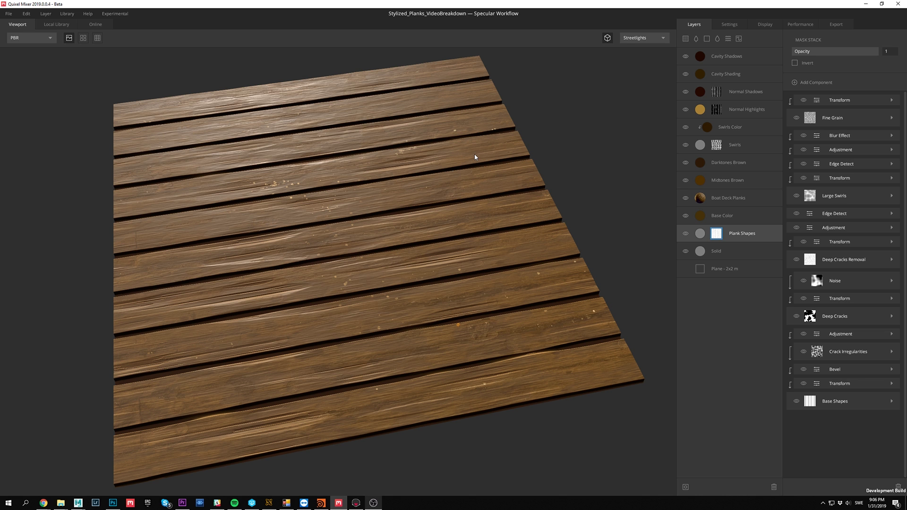
left_click_drag(391, 193, 357, 180)
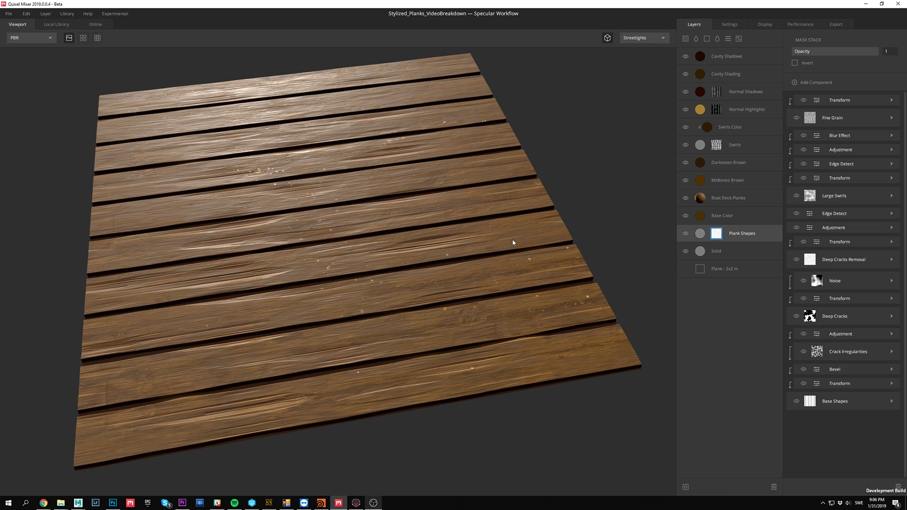
left_click_drag(512, 241, 556, 220)
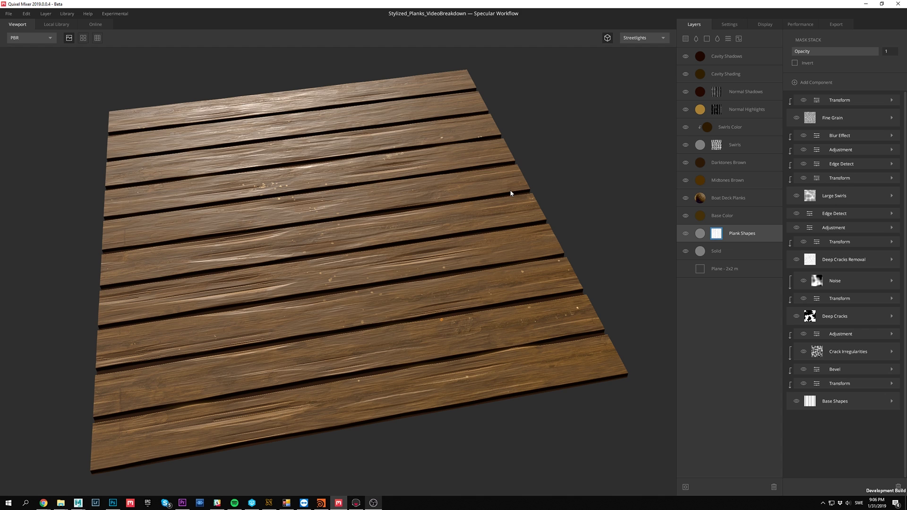
left_click_drag(390, 147, 424, 159)
Step: Select the Base Shapes, Deep Cracks, Deep Cracks Removal, Large Swirls and Fine Grain mask components one after another
left_click(855, 405)
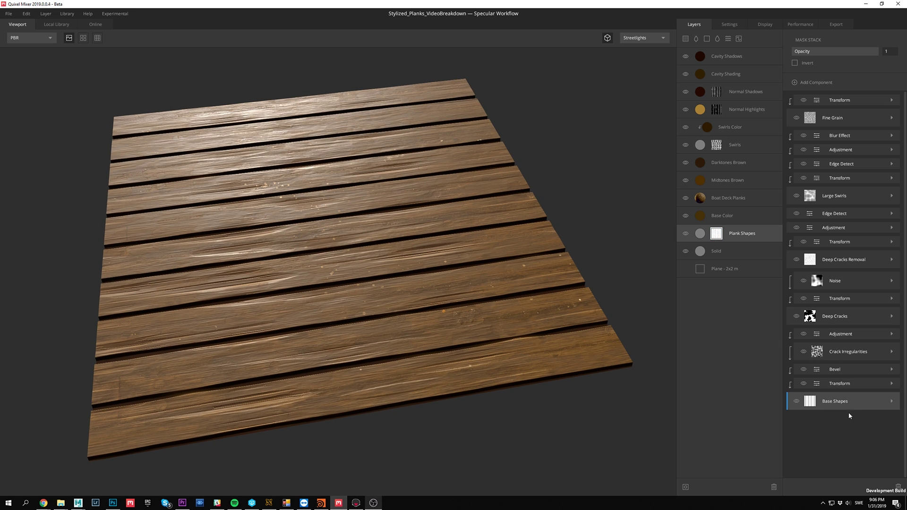
left_click(836, 324)
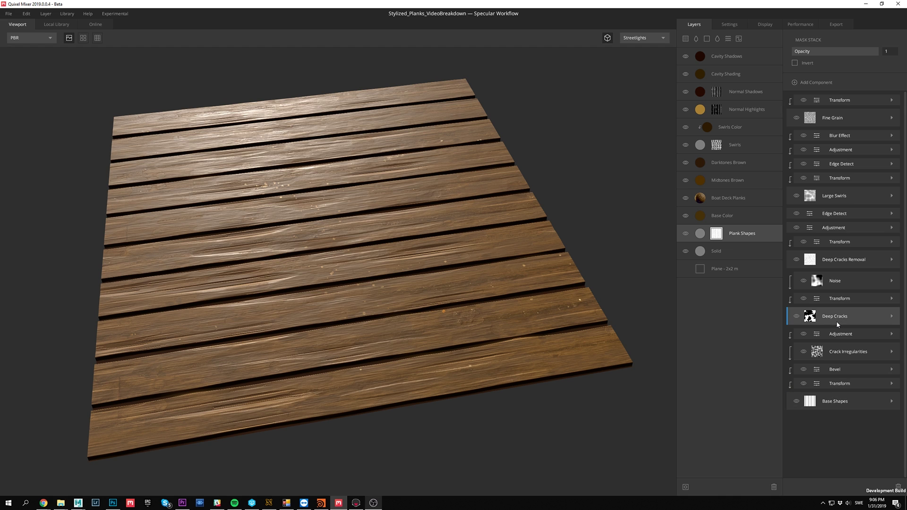
left_click(837, 268)
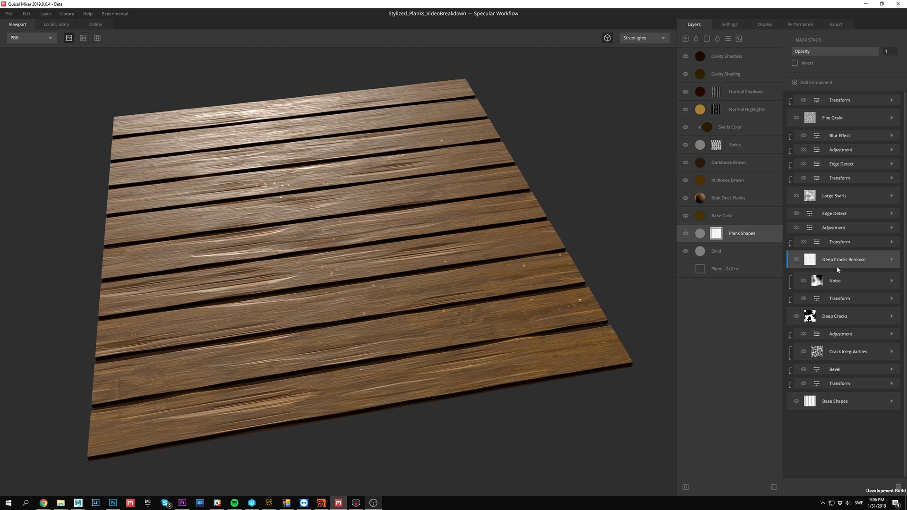
left_click(824, 203)
left_click(833, 127)
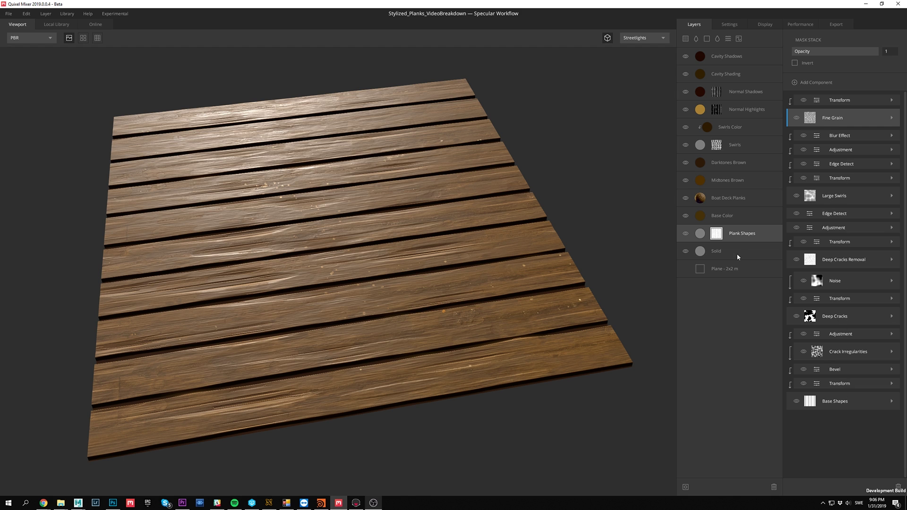
Step: Switch the viewport to the Mask view and inspect the Fine Grain and Base Shapes components
middle_click_drag(478, 196, 478, 201)
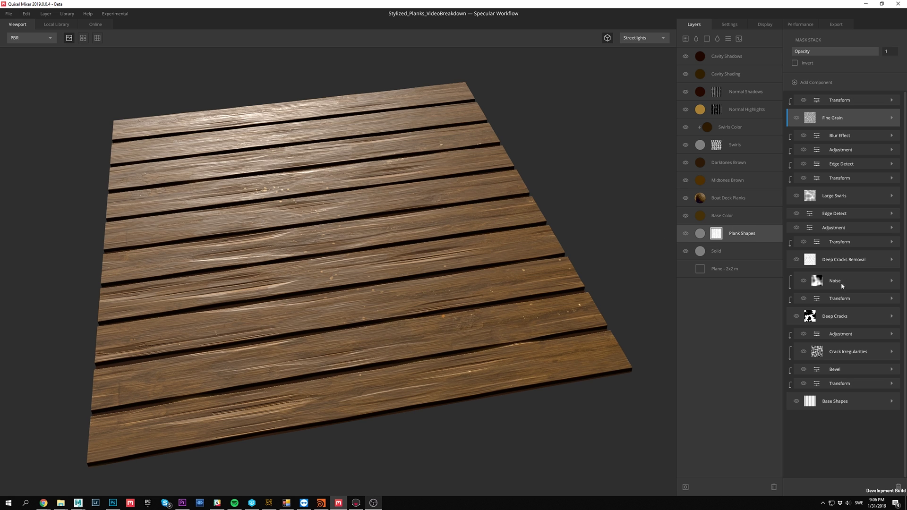
left_click_drag(522, 309, 441, 241)
key("m")
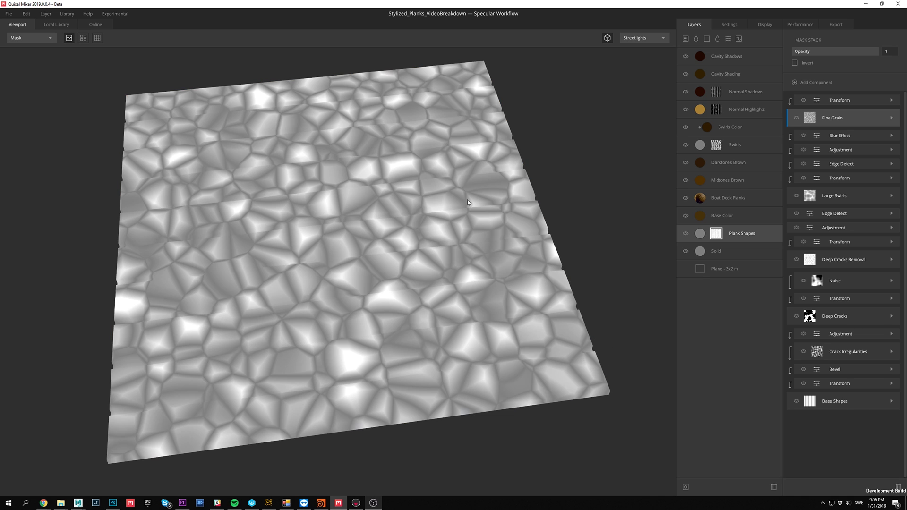
left_click(862, 405)
left_click_drag(545, 280, 425, 238)
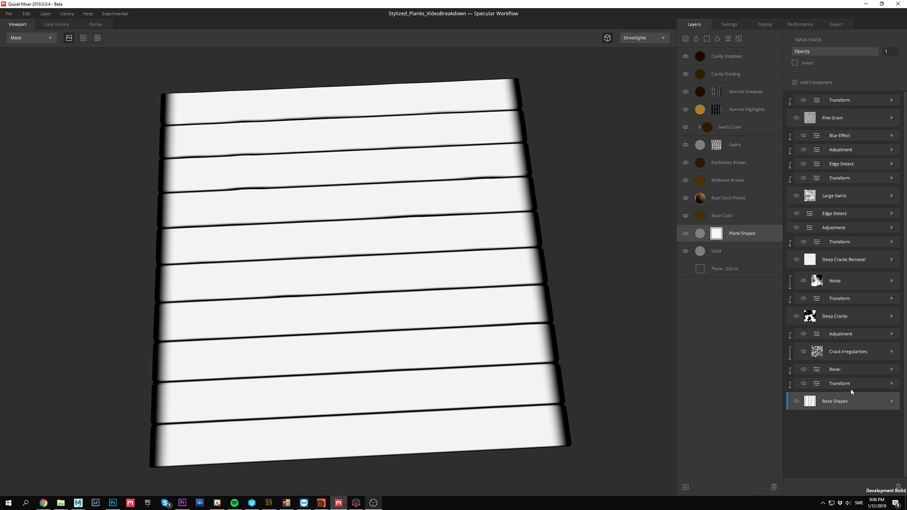
Step: Select the Bevel modifier above Base Shapes and examine its result in the Mask view
left_click(845, 372)
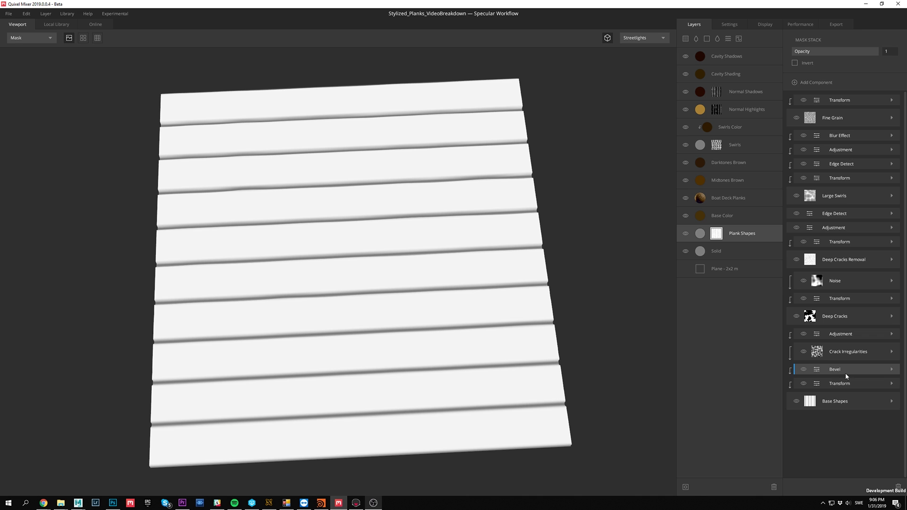
left_click_drag(539, 223, 545, 232)
right_click_drag(545, 232, 512, 201)
right_click_drag(388, 146, 372, 178)
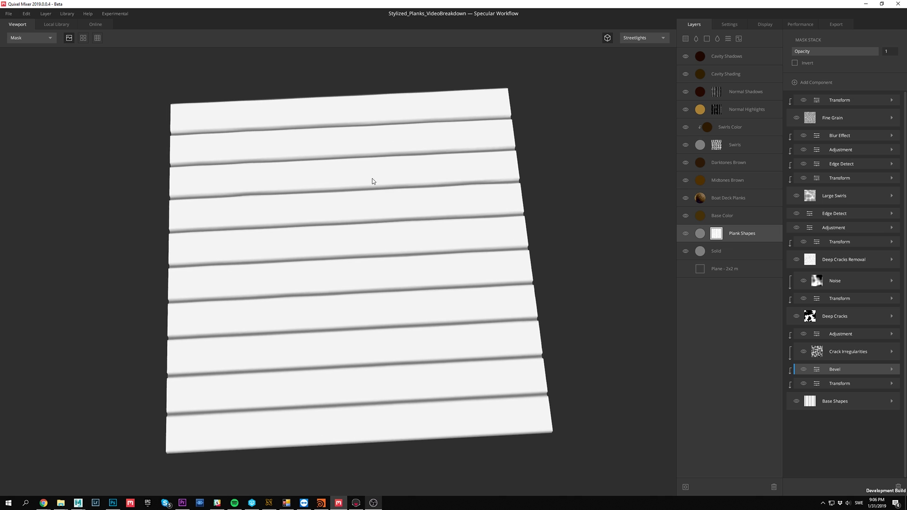
left_click_drag(372, 181, 369, 171)
Step: Expand the Base Shapes settings and look through its pattern types, keeping Tile selected
left_click(891, 402)
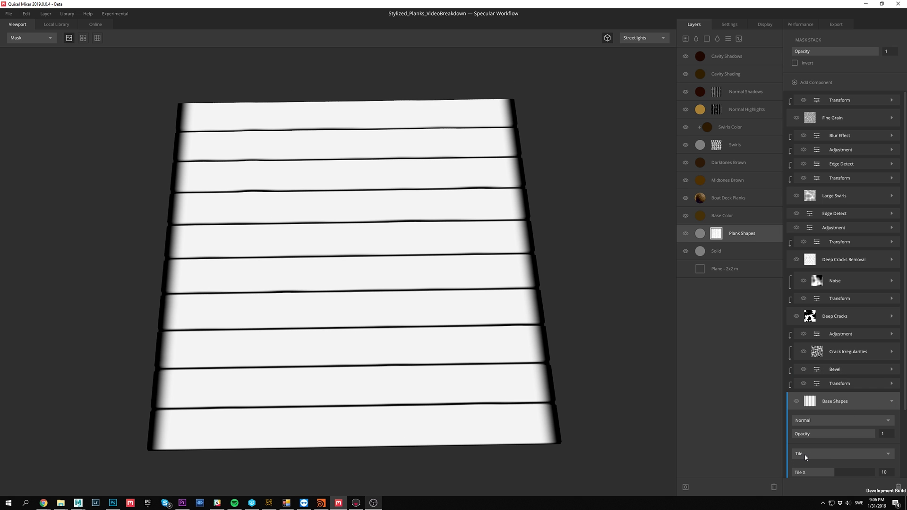
left_click(806, 454)
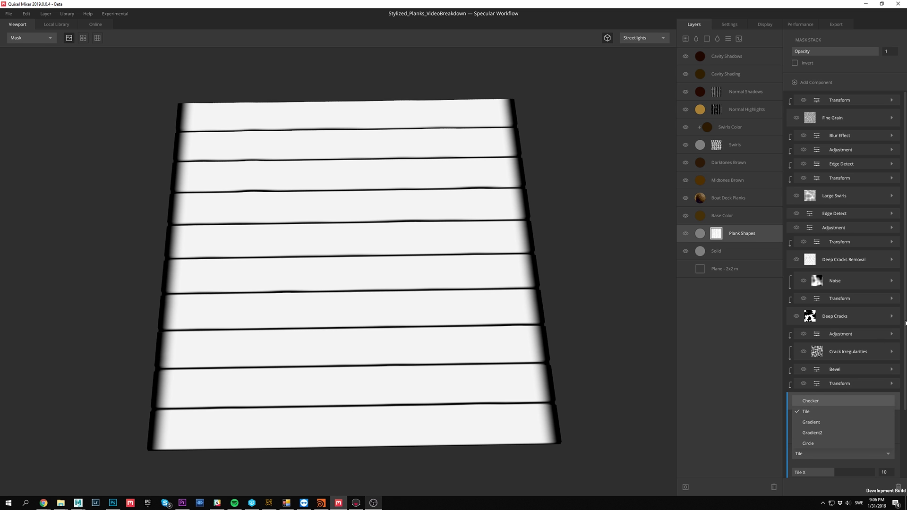
left_click(902, 356)
left_click_drag(903, 356, 874, 428)
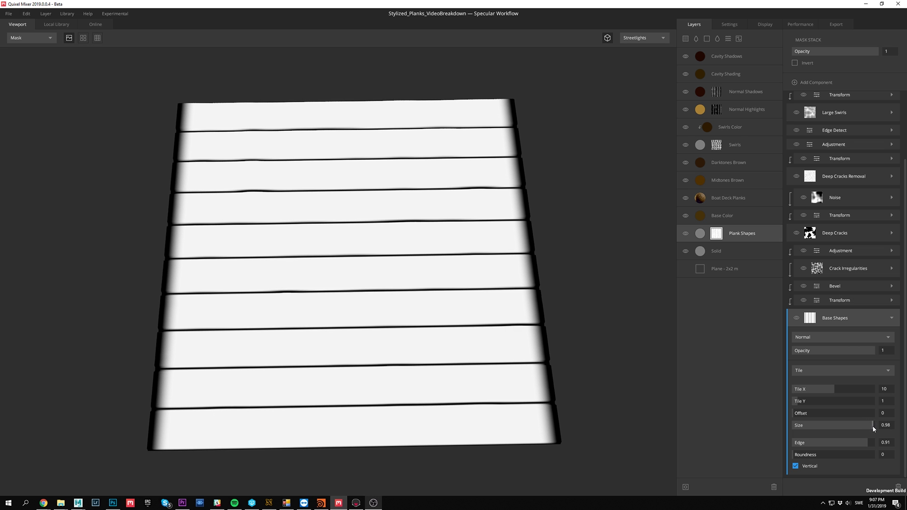
Step: Return to the PBR view and set the Base Shapes tile Size to 0.97 and Roundness to 0.06
left_click_drag(432, 234, 754, 316)
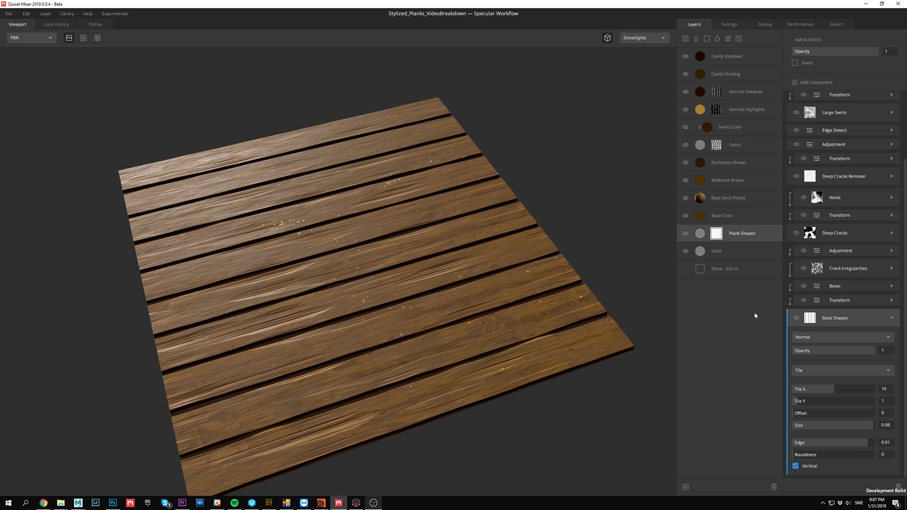
left_click_drag(874, 428, 873, 427)
left_click_drag(801, 456, 799, 451)
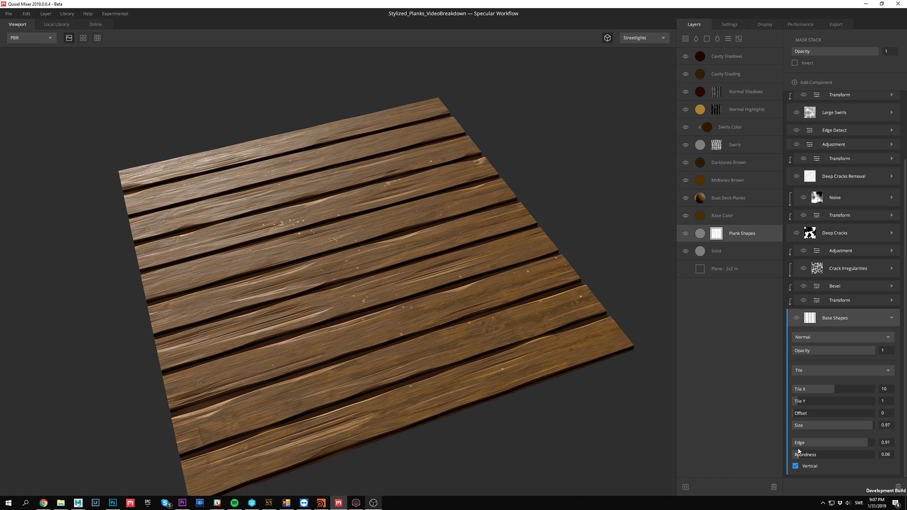
Step: Collapse the Base Shapes settings and compare the planks with the Deep Cracks component hidden and shown
scroll(498, 259, "down", 2)
left_click_drag(686, 334, 498, 257)
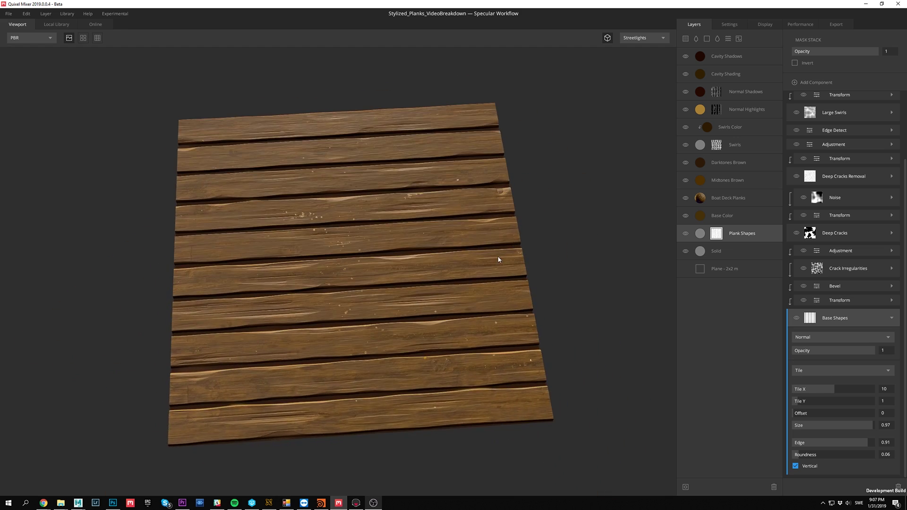
left_click(891, 318)
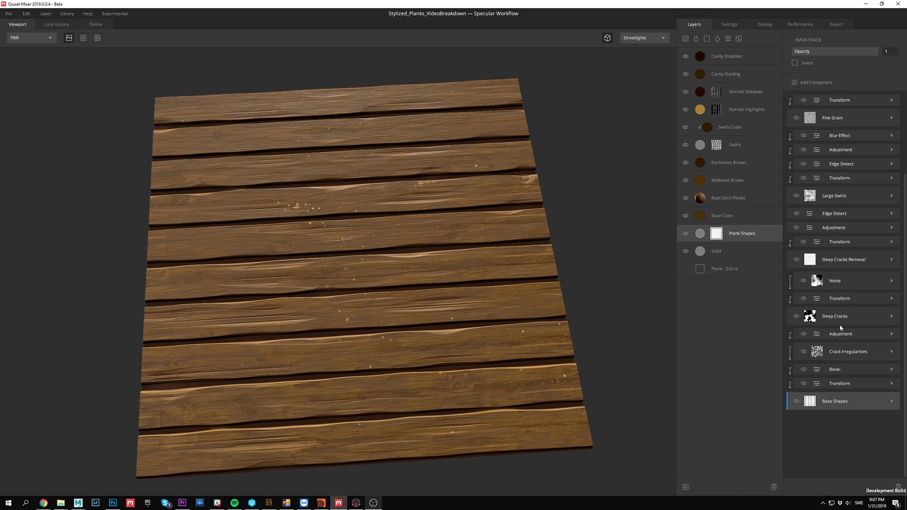
left_click(792, 320)
left_click(797, 317)
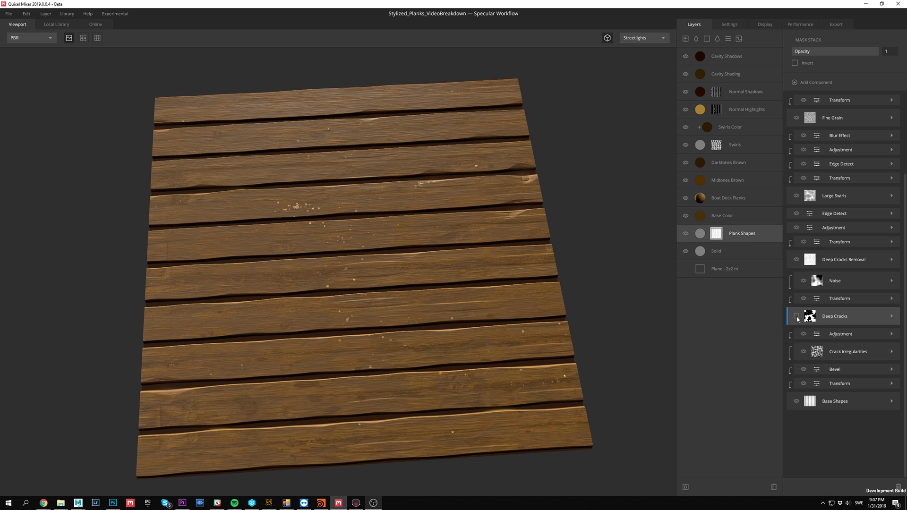
left_click(797, 317)
left_click(796, 317)
left_click(797, 317)
Step: Examine the crack detail up close and across the whole plank surface, toggling Deep Cracks off and on again
left_click_drag(483, 215, 473, 219)
scroll(474, 221, "up", 3)
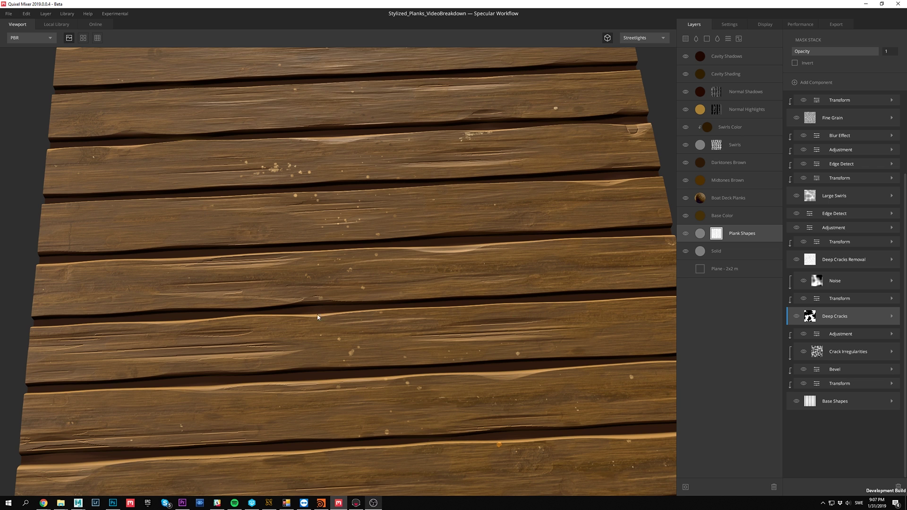
scroll(472, 283, "down", 5)
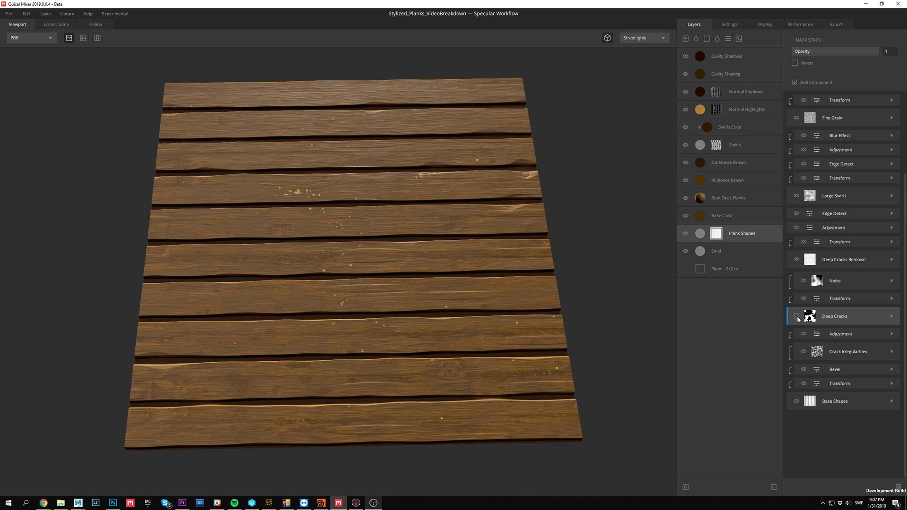
left_click(797, 316)
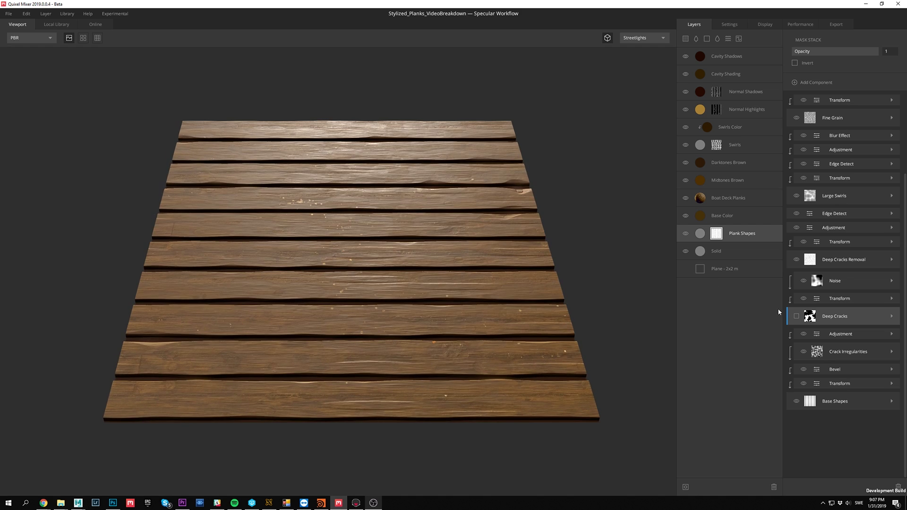
left_click(796, 315)
left_click_drag(561, 212, 543, 229)
scroll(533, 196, "up", 2)
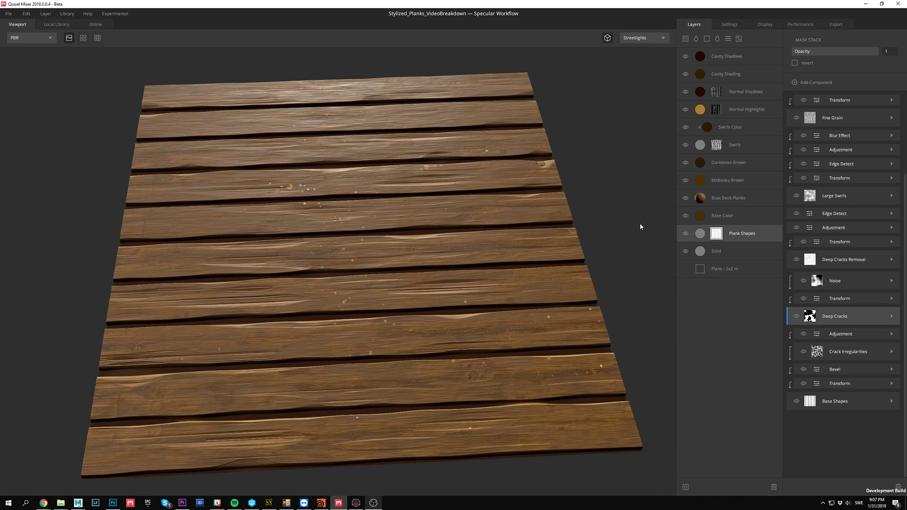
Step: Set the Deep Cracks Perlin Seed to -39, try its Amplitude, and collapse its settings
left_click(891, 317)
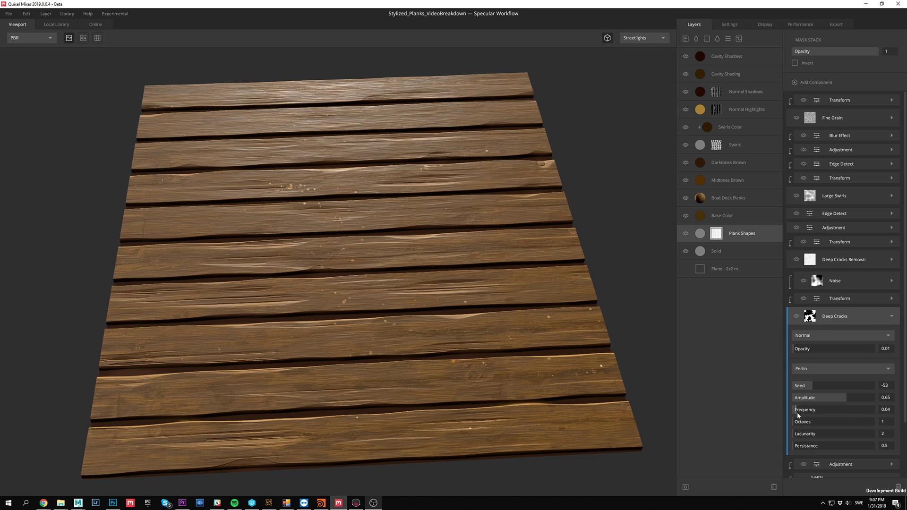
left_click_drag(812, 387, 818, 386)
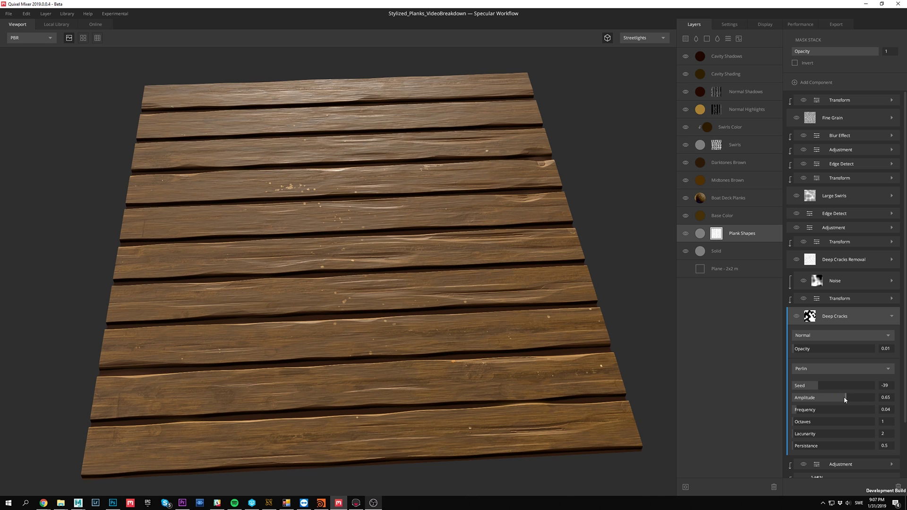
mouse_move(852, 397)
left_mouse_down()
mouse_move(824, 393)
mouse_move(843, 399)
left_mouse_up()
left_click(891, 316)
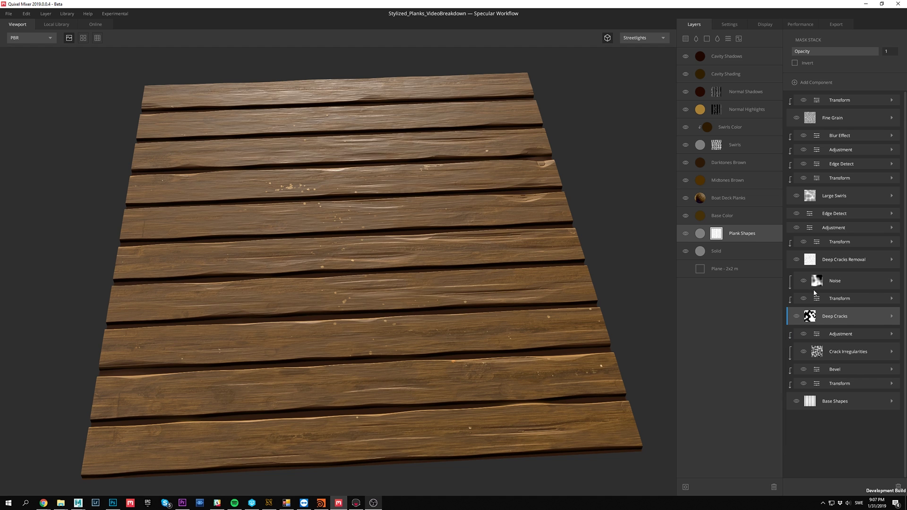
Step: Review the settings of the Noise modifier above Deep Cracks and compare the planks with it off and on
left_click(832, 283)
left_click(891, 282)
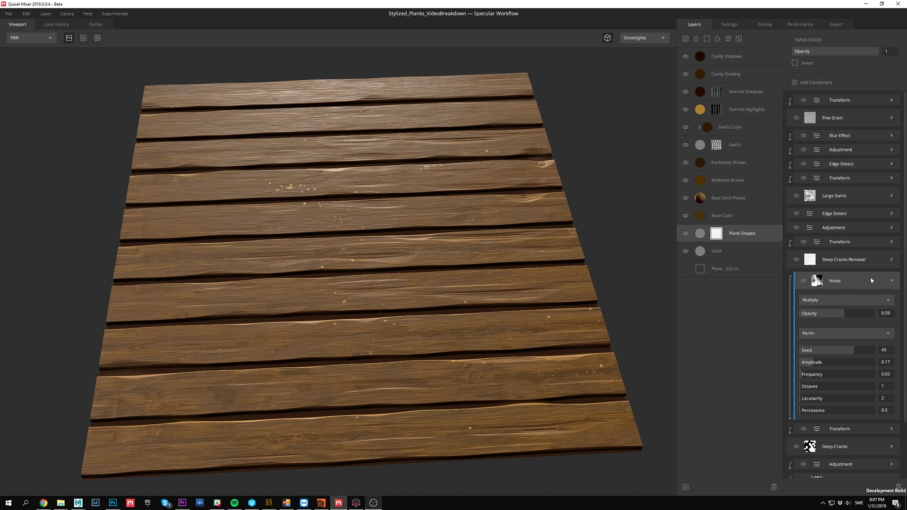
left_click(802, 280)
left_click_drag(513, 234, 510, 189)
left_click(803, 281)
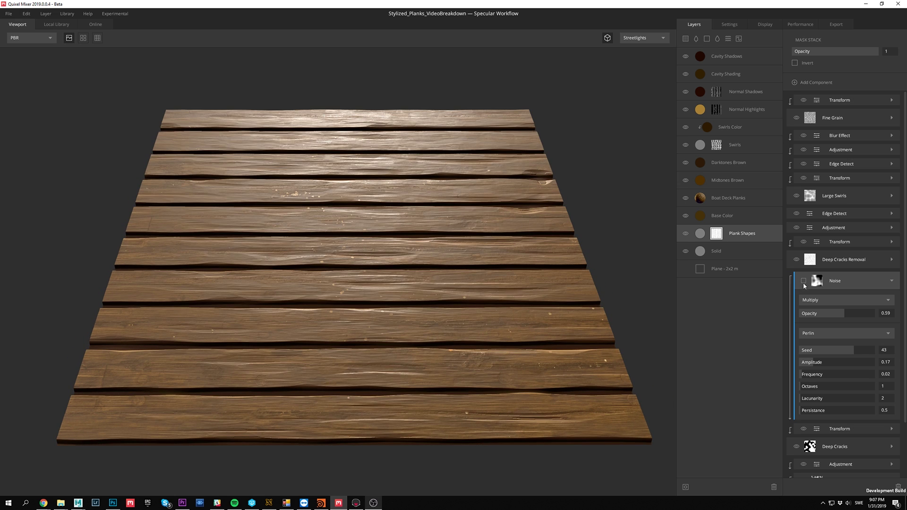
left_click(892, 281)
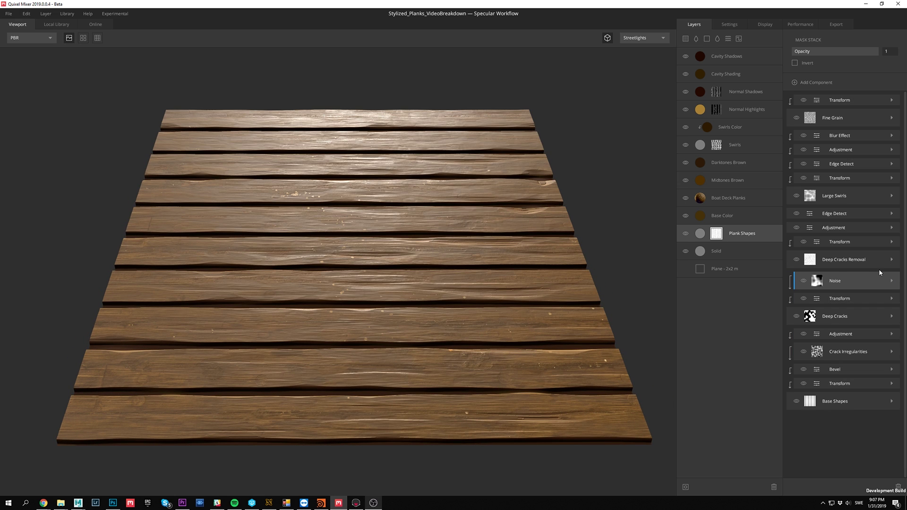
Step: Review the Deep Cracks Removal settings and compare the planks with that component hidden and shown
left_click(872, 263)
left_click_drag(600, 133, 608, 171)
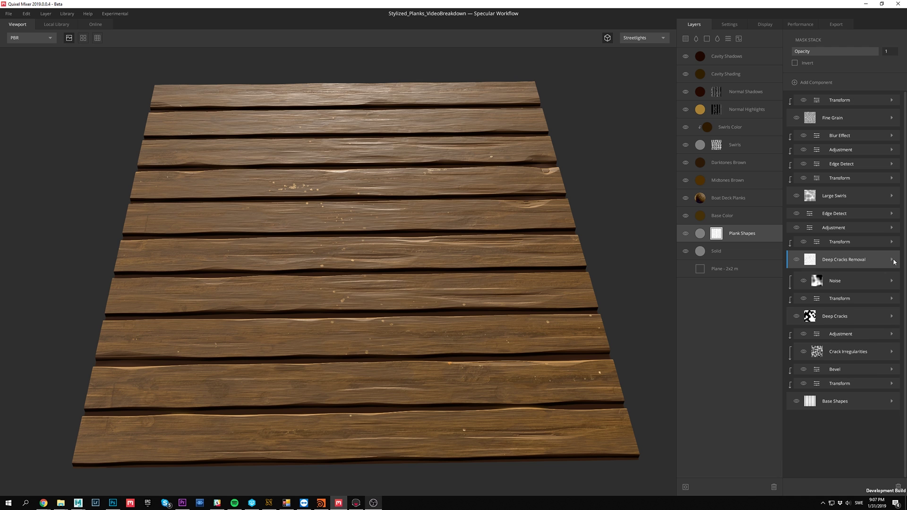
left_click(892, 260)
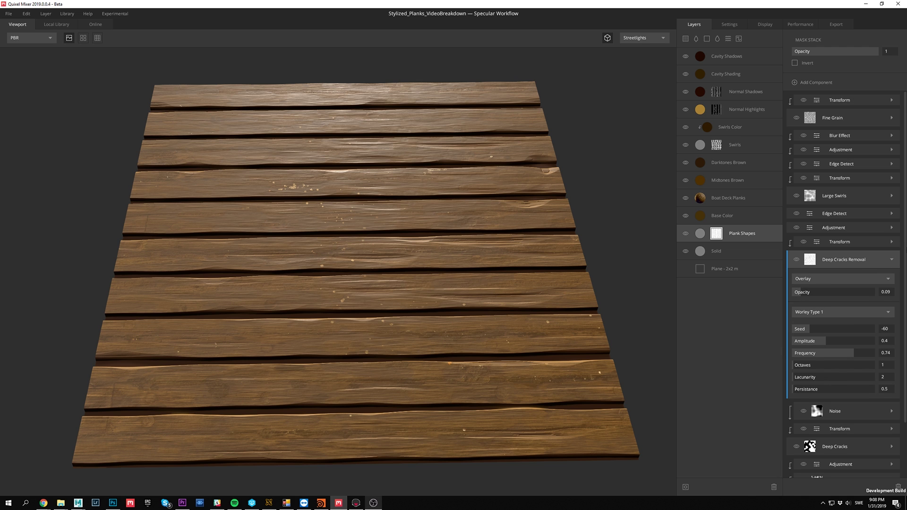
left_click(891, 259)
left_click_drag(617, 152, 624, 198)
left_click(796, 259)
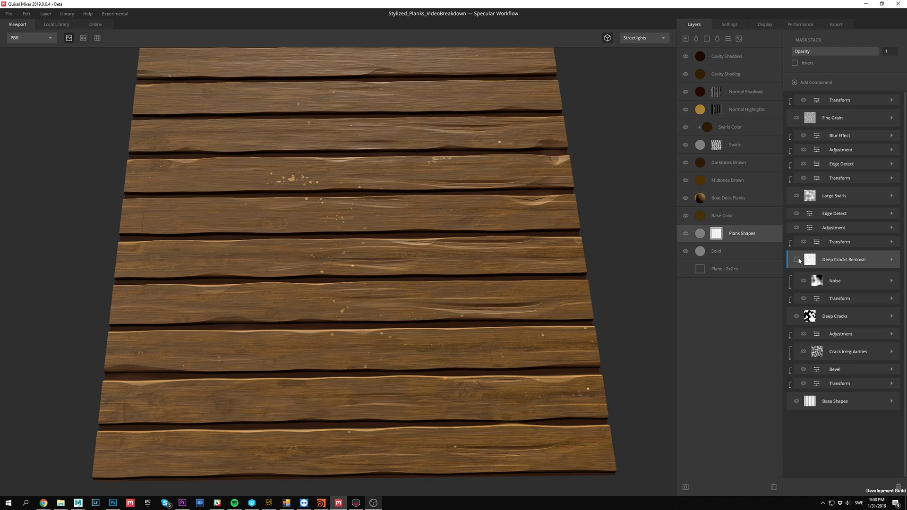
left_click(798, 259)
left_click_drag(356, 194, 354, 202)
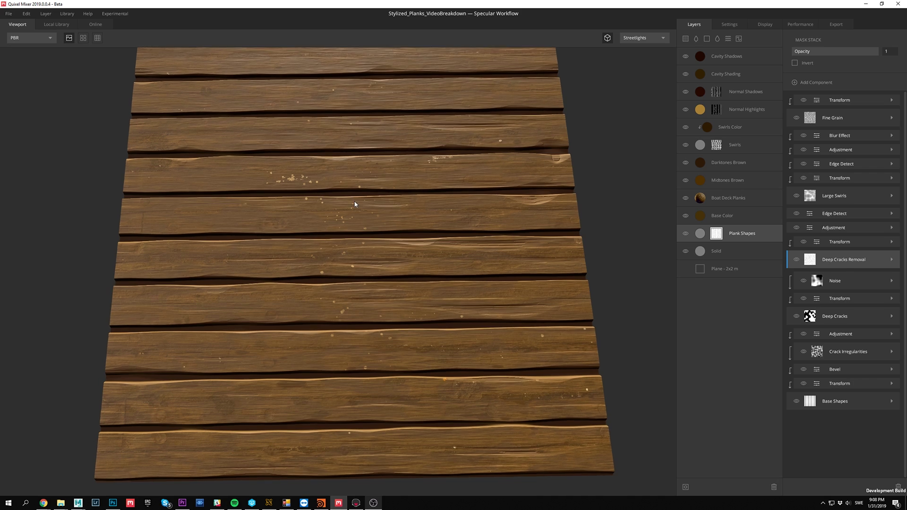
Step: Inspect Deep Cracks Removal in the Mask view with its settings expanded, and return to the PBR view
key("m")
left_click_drag(422, 183, 431, 192)
scroll(599, 217, "down", 1)
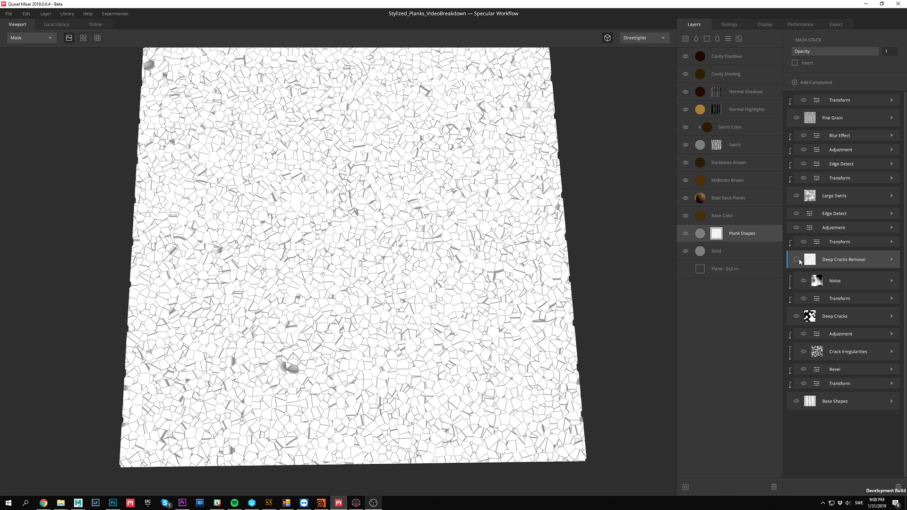
left_click(797, 262)
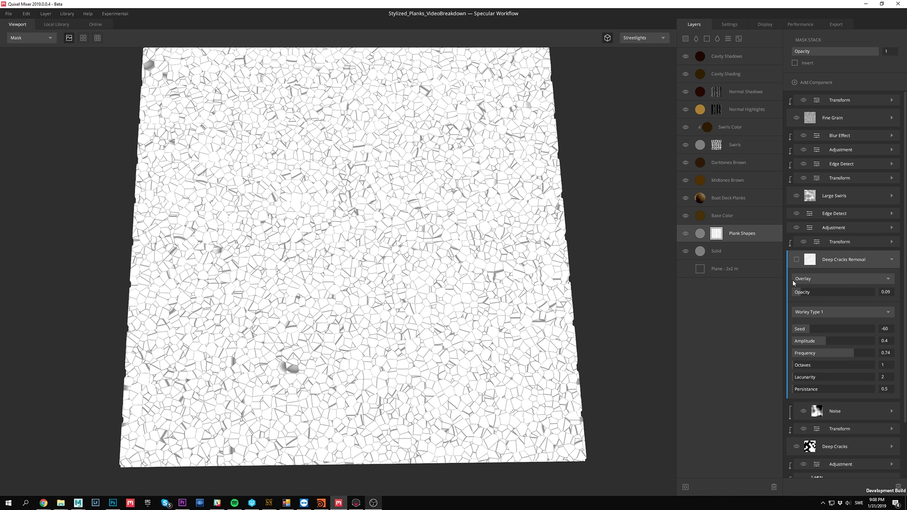
left_click(797, 261)
scroll(630, 168, "up", 2)
key("m")
Step: Toggle Deep Cracks Removal off and on in the PBR view to examine its effect on the cracks up close
left_click_drag(627, 237, 628, 186)
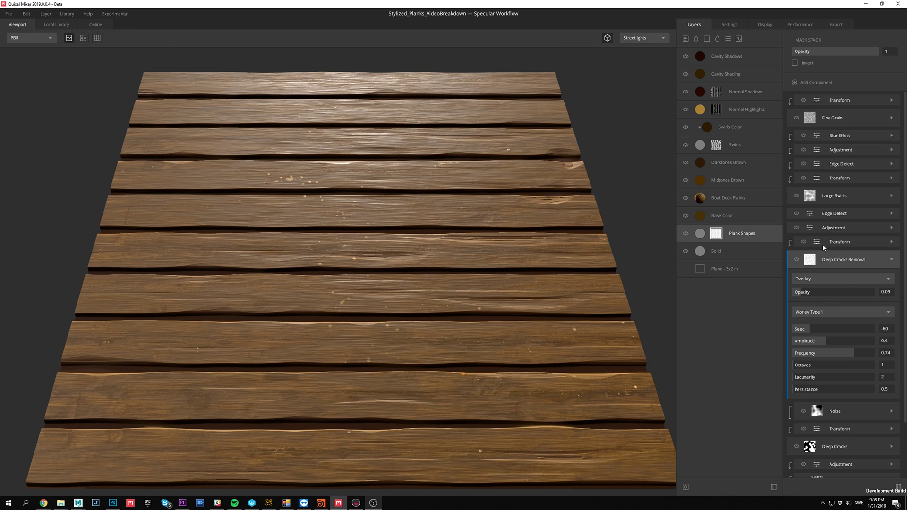
left_click(797, 262)
left_click(797, 262)
scroll(491, 205, "up", 3)
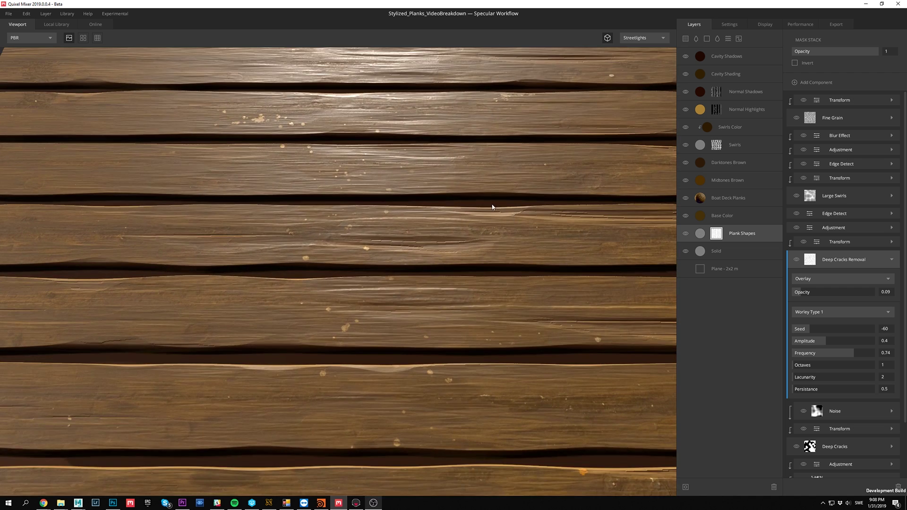
left_click(796, 260)
left_click(795, 260)
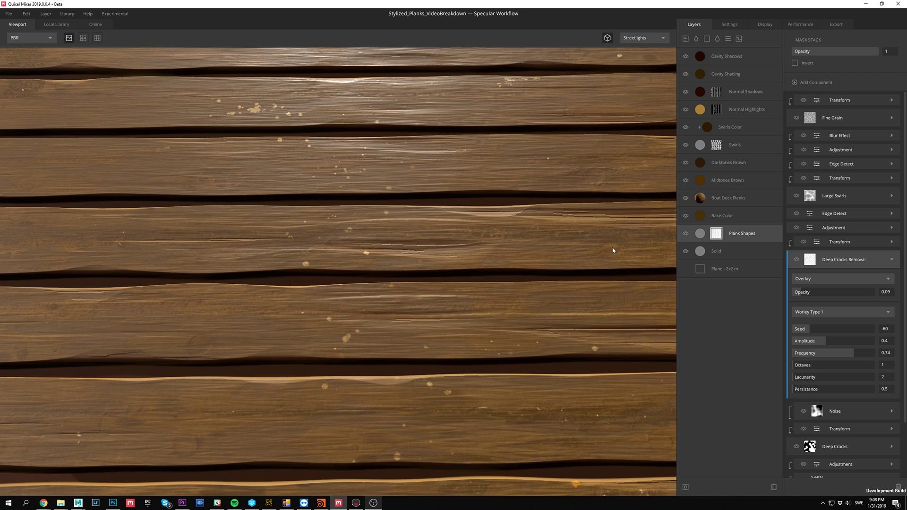
scroll(613, 250, "down", 5)
Step: Select the Large Swirls component, check its effect on the planks, and expand its noise settings for review
left_click(871, 198)
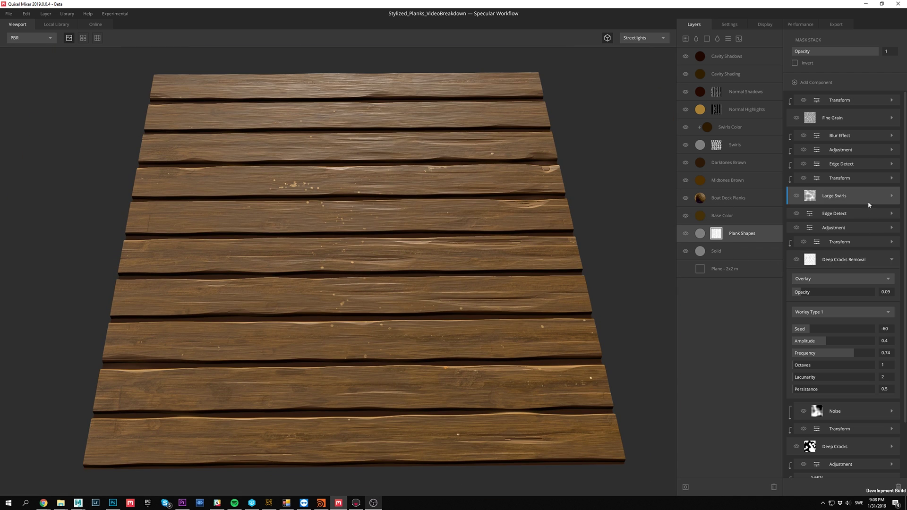
left_click(796, 196)
scroll(296, 182, "up", 3)
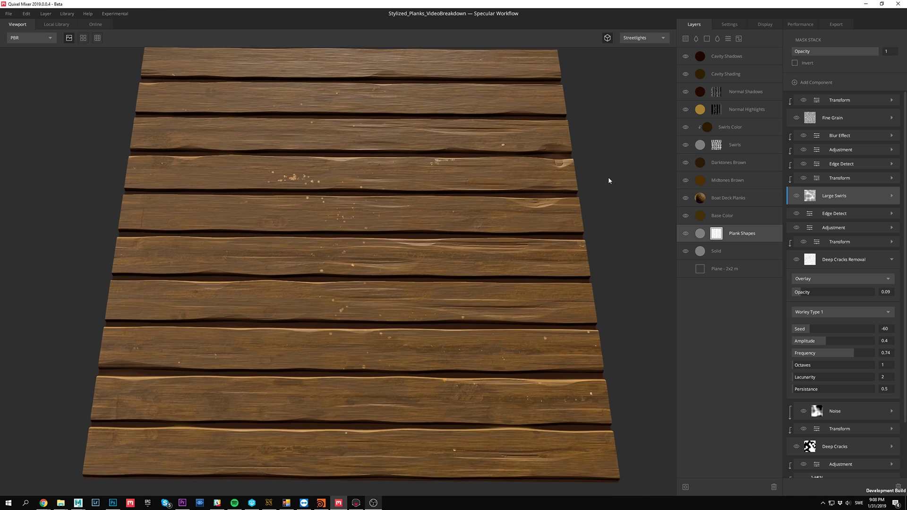
left_click(891, 195)
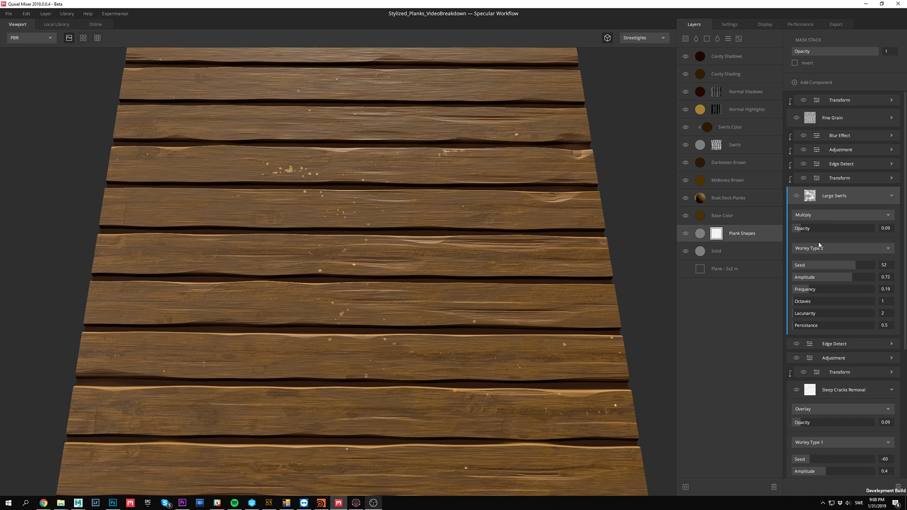
scroll(538, 176, "down", 3)
Step: Inspect Large Swirls in the Mask view, stepping through its Transform, Edge Detect and Adjustment modifiers
key("m")
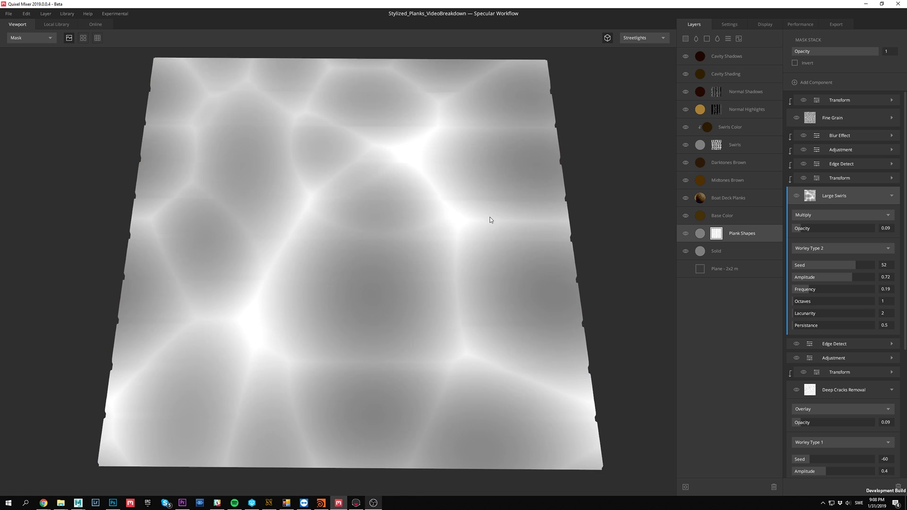
left_click_drag(466, 163, 467, 182)
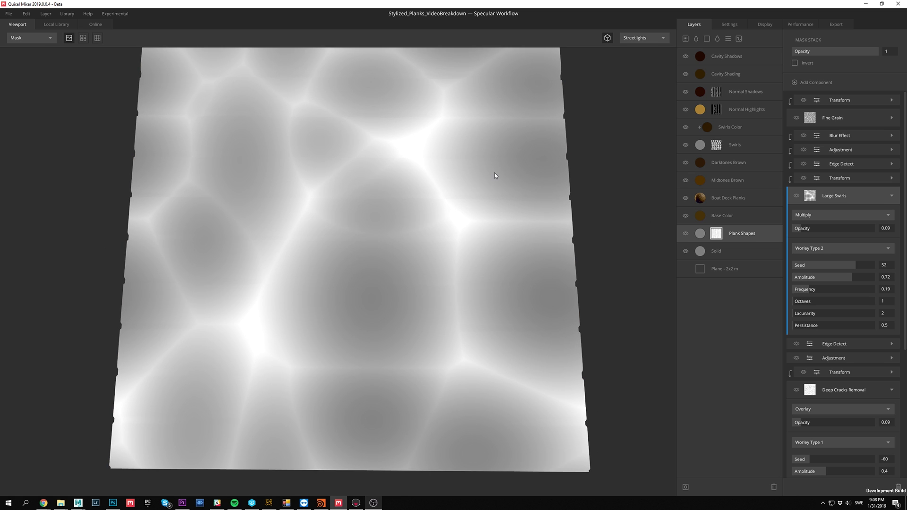
left_click(831, 179)
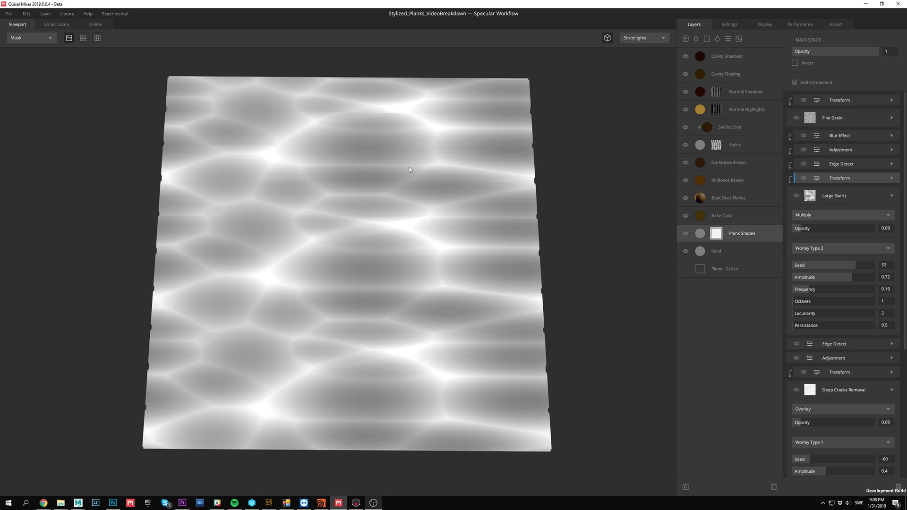
left_click(865, 168)
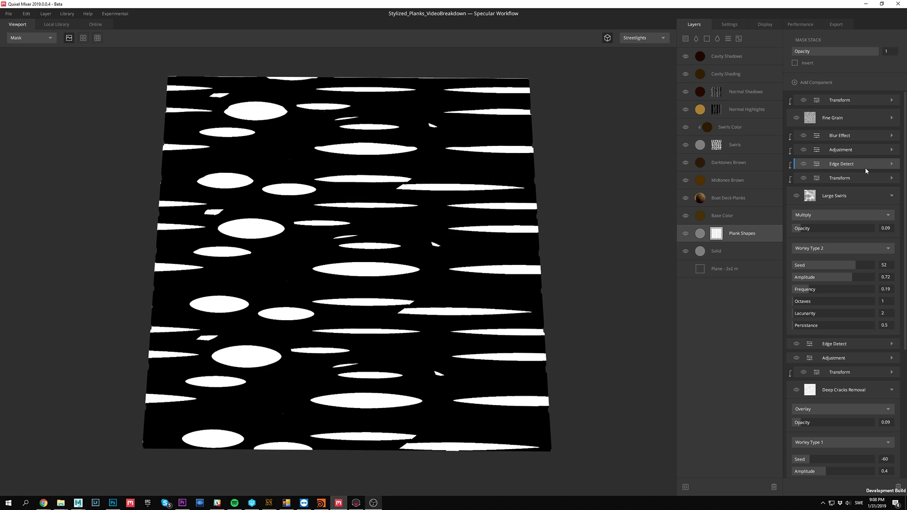
left_click(845, 152)
left_click_drag(548, 177, 480, 119)
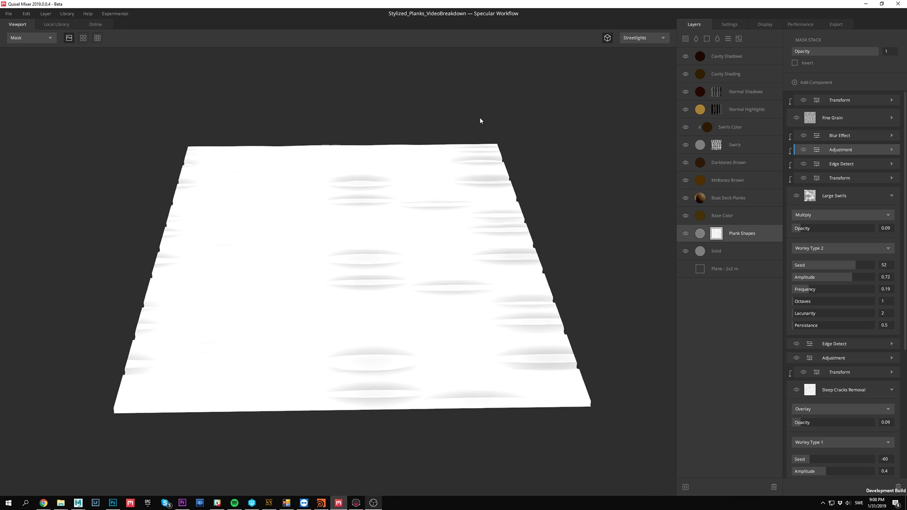
Step: Set the Large Swirls Adjustment modifier's Intensity to 0.25 and preview the Blur Effect modifier above it
left_click(892, 149)
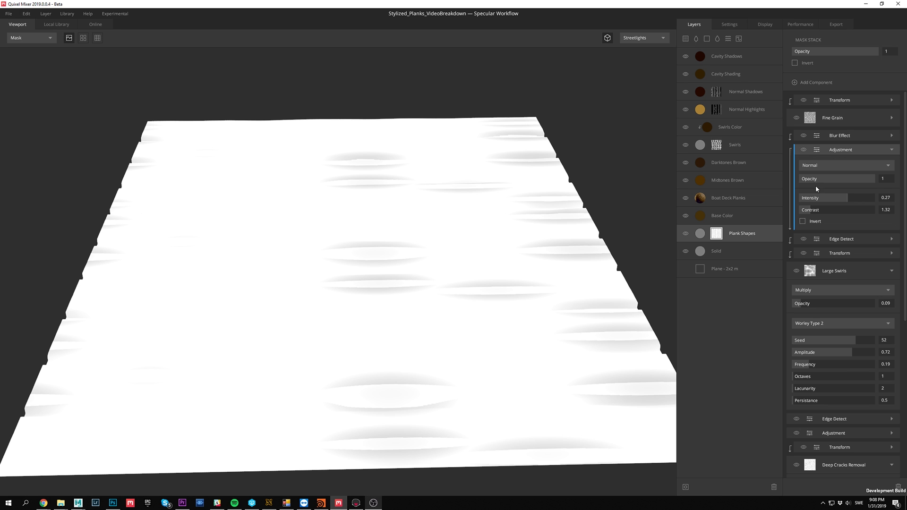
left_click_drag(848, 201, 847, 201)
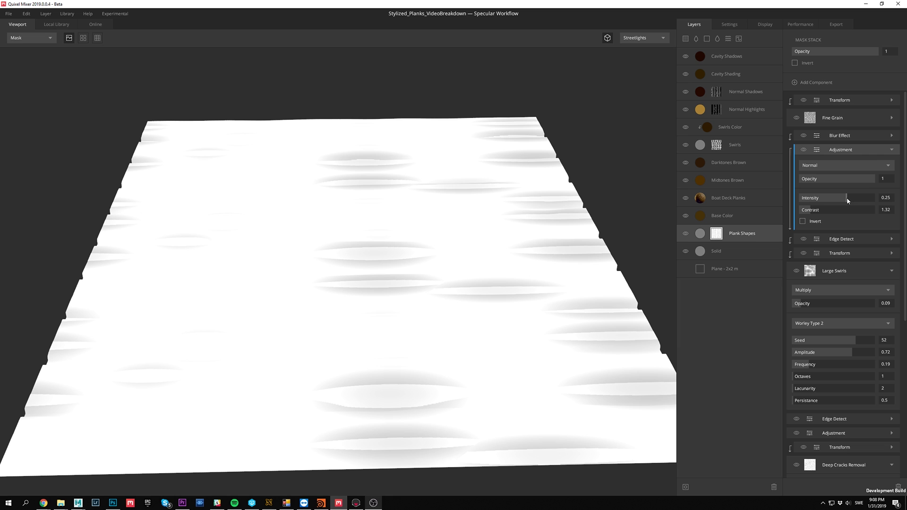
left_click(892, 149)
left_click(868, 139)
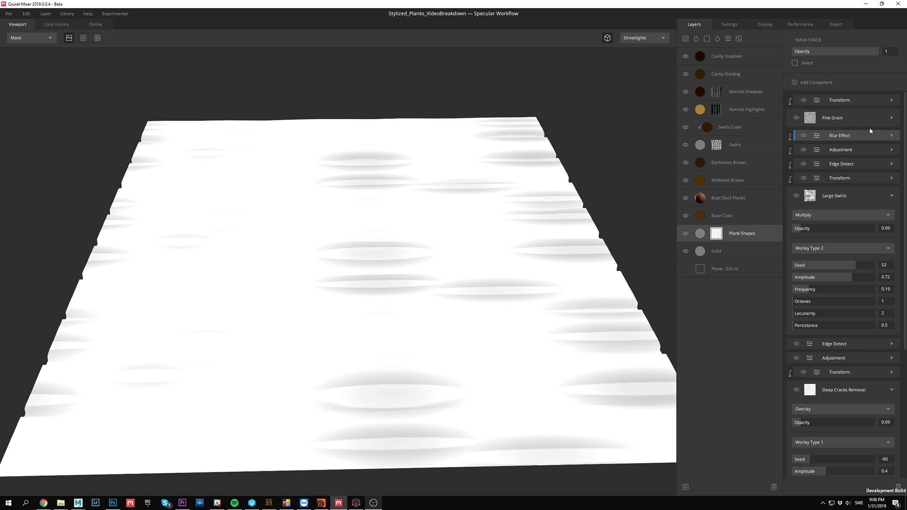
Step: Reselect Large Swirls, return to the PBR view, and examine the swirl shapes on the planks from several angles
left_click(856, 202)
key("m")
left_click_drag(590, 135, 524, 132)
scroll(543, 166, "down", 1)
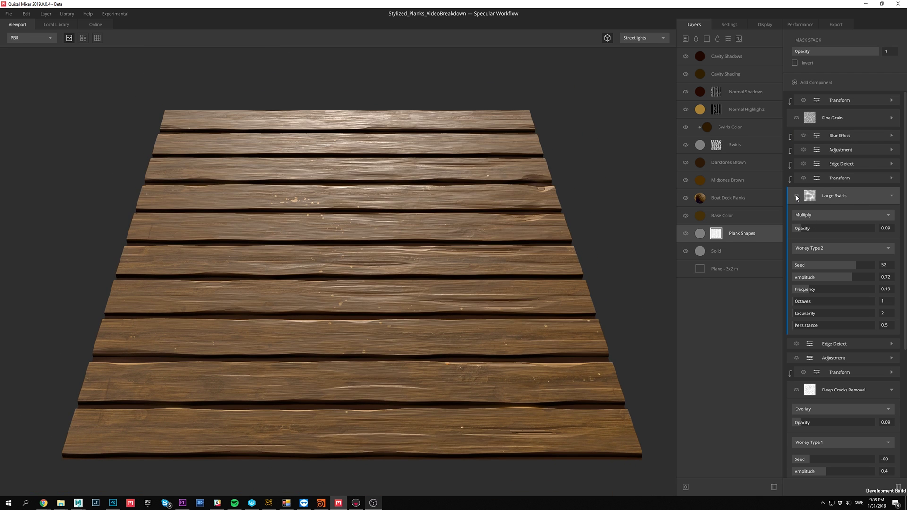
left_click_drag(388, 208, 429, 230)
scroll(429, 231, "up", 2)
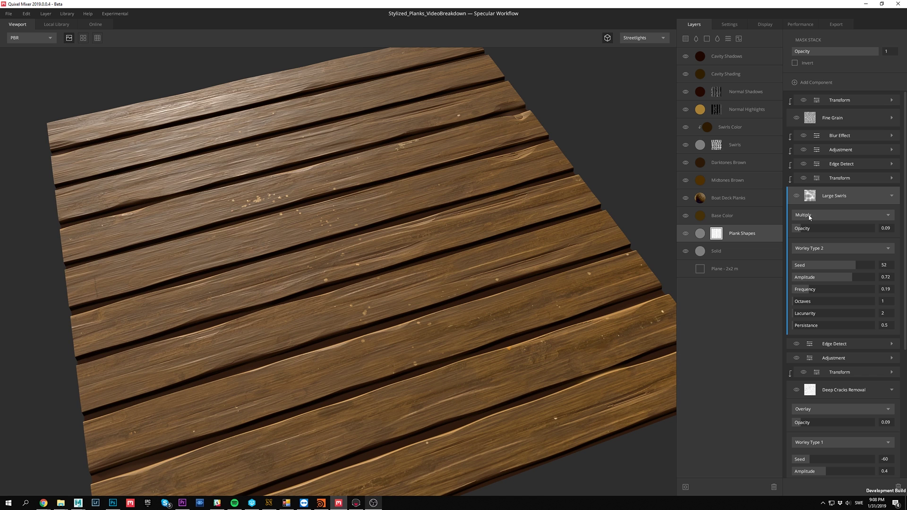
Step: Toggle the Large Swirls component off and on to compare its effect on the planks, and collapse its settings
left_click(797, 195)
left_click(798, 195)
scroll(513, 290, "down", 1)
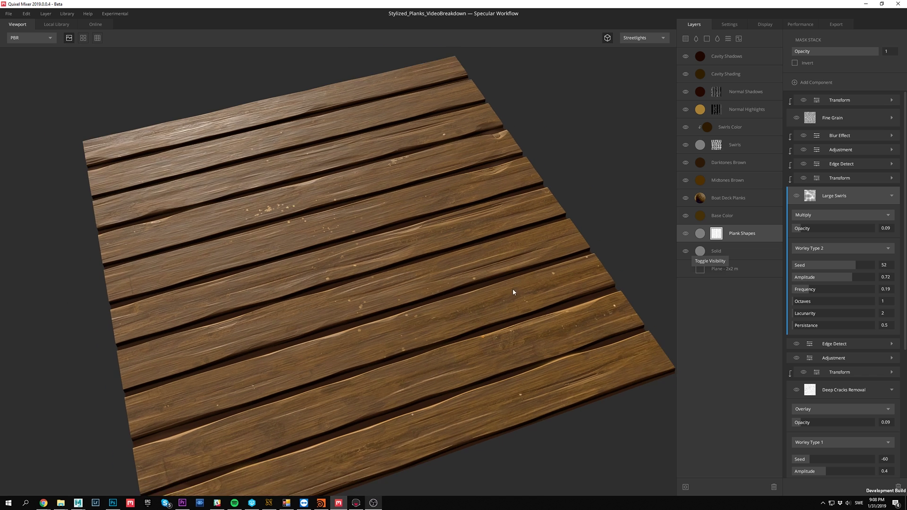
left_click_drag(513, 292, 629, 280)
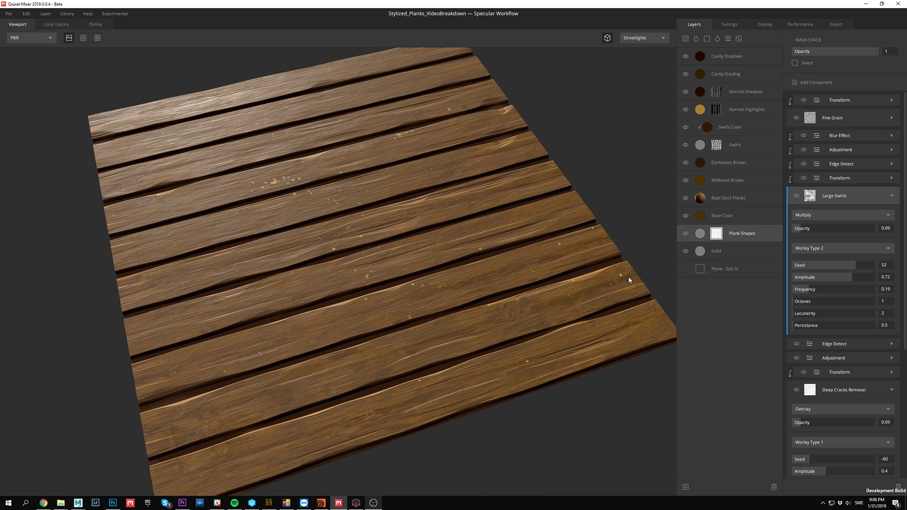
left_click(798, 195)
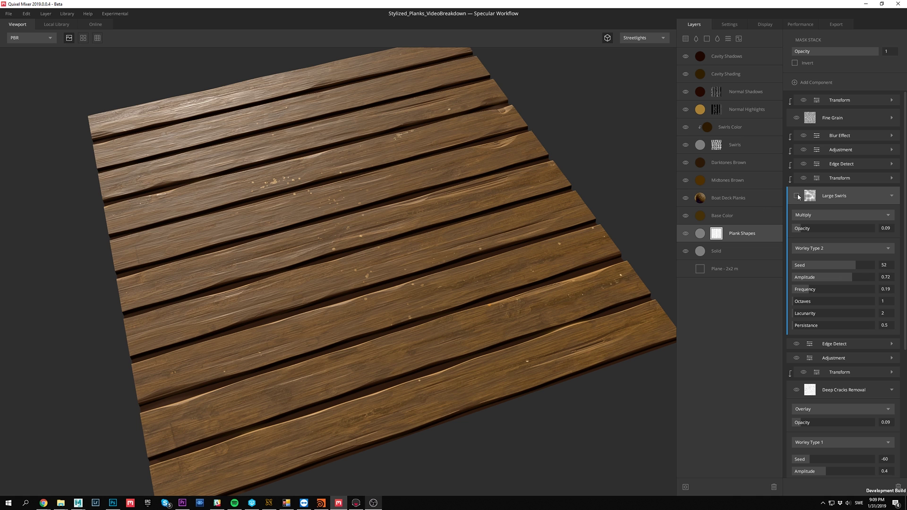
left_click(798, 195)
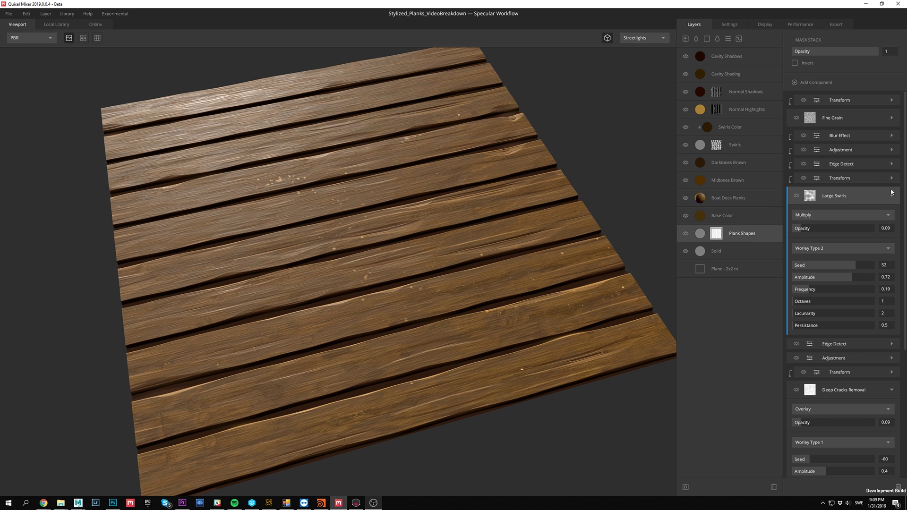
left_click(890, 192)
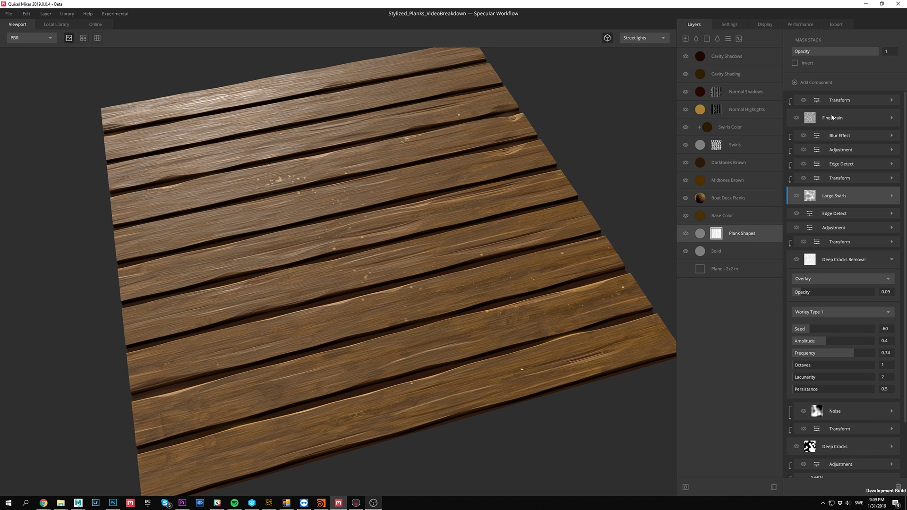
Step: Toggle the Fine Grain component off and on, comparing its effect on the plank surface at close range
left_click(796, 118)
scroll(512, 119, "up", 2)
left_click_drag(555, 88, 449, 129)
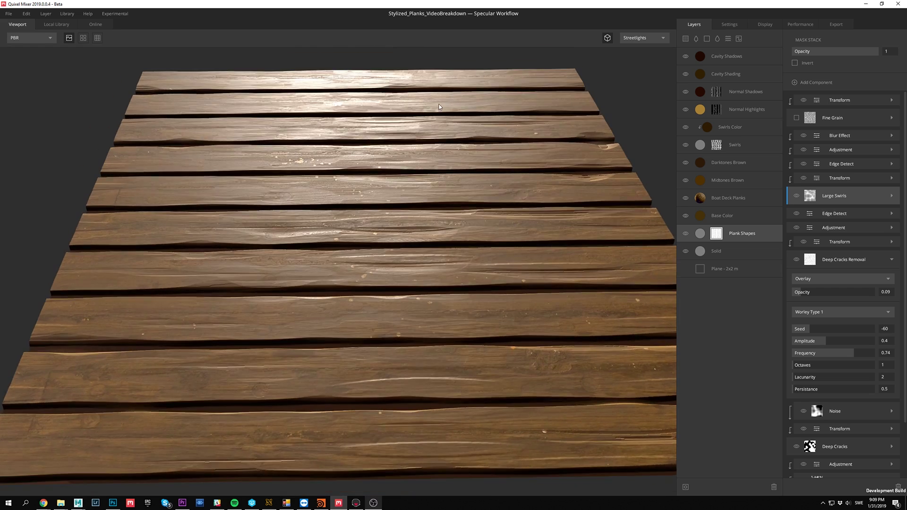
scroll(449, 129, "up", 3)
middle_click_drag(424, 135, 419, 140)
left_click_drag(418, 140, 413, 140)
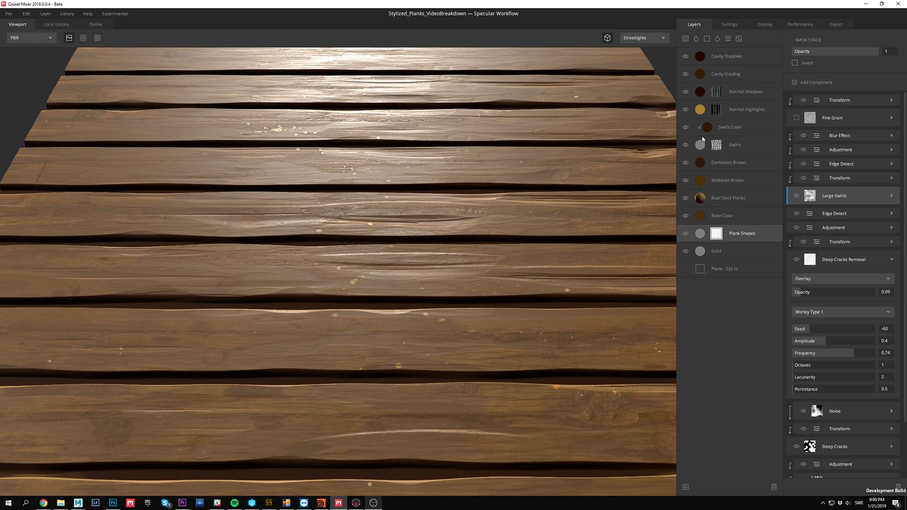
left_click(797, 118)
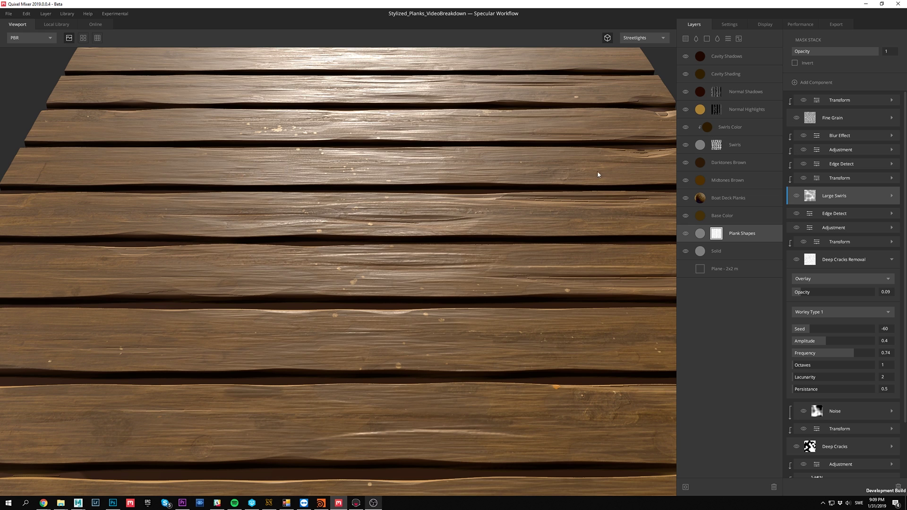
left_click(798, 118)
Step: Inspect Fine Grain in the Mask view, previewing its base noise and its Transform modifier across the whole plane
left_click(835, 125)
key("m")
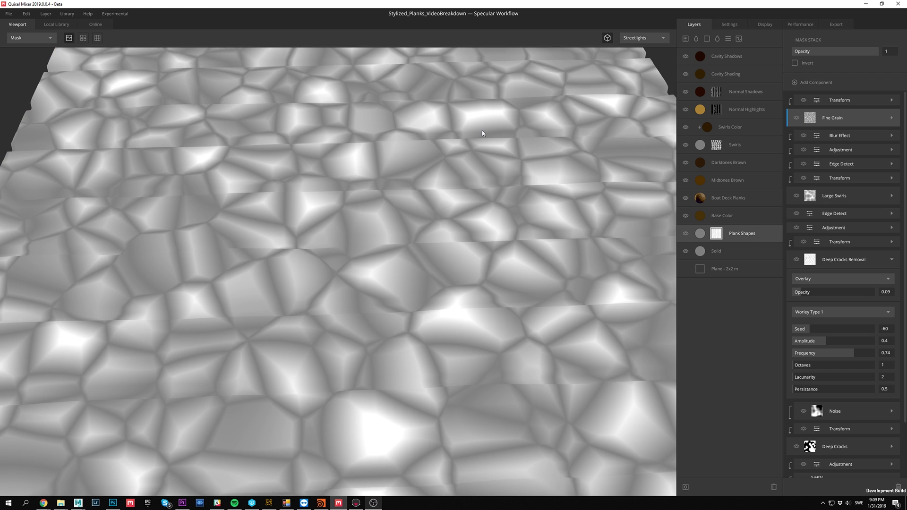
left_click(844, 105)
scroll(414, 136, "down", 5)
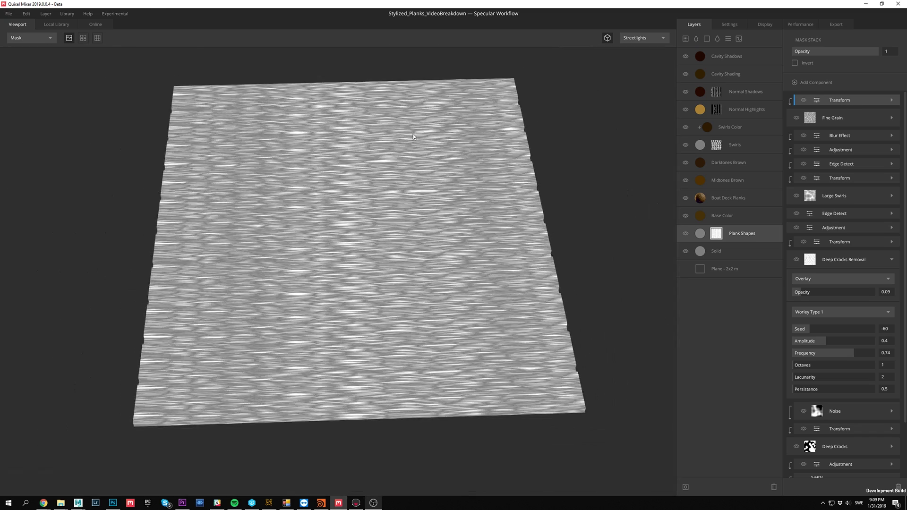
left_click_drag(412, 136, 406, 204)
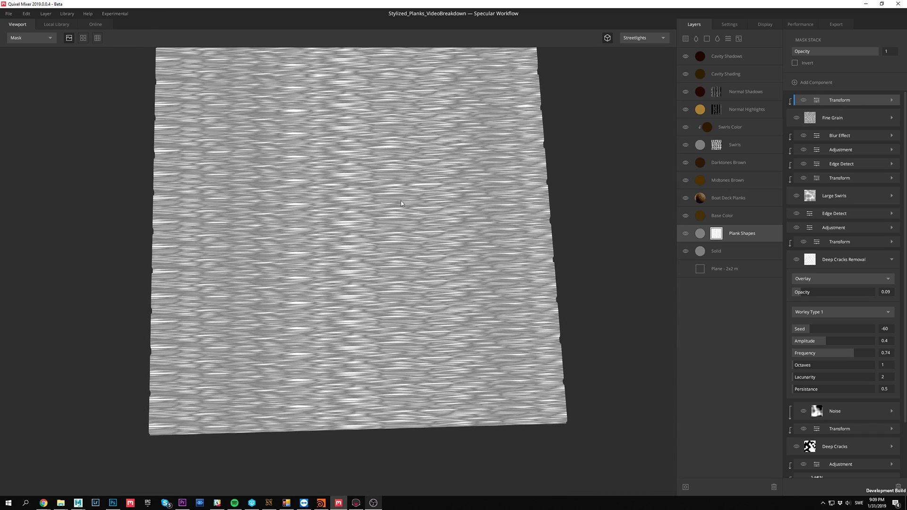
Step: Return to the PBR view and collapse the Deep Cracks Removal settings in the Plank Shapes mask stack
key("m")
left_click_drag(340, 188, 317, 171)
left_click(890, 259)
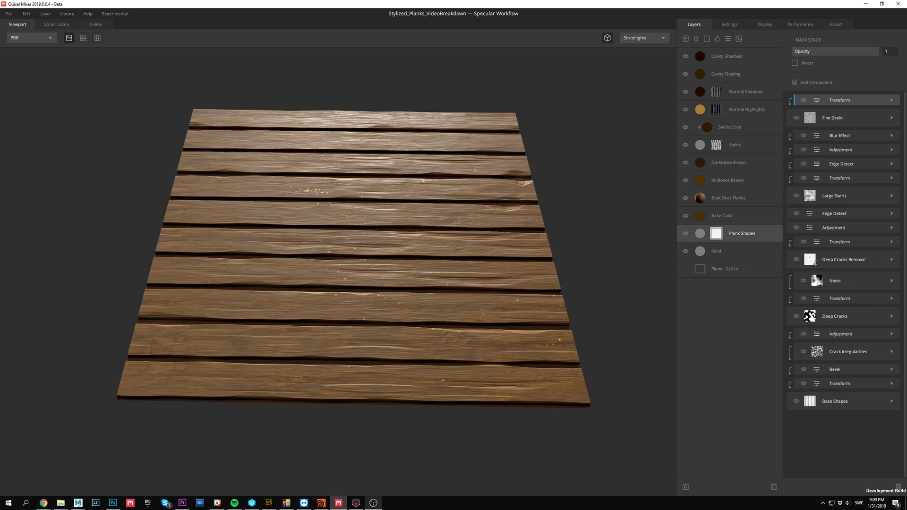
scroll(583, 257, "up", 5)
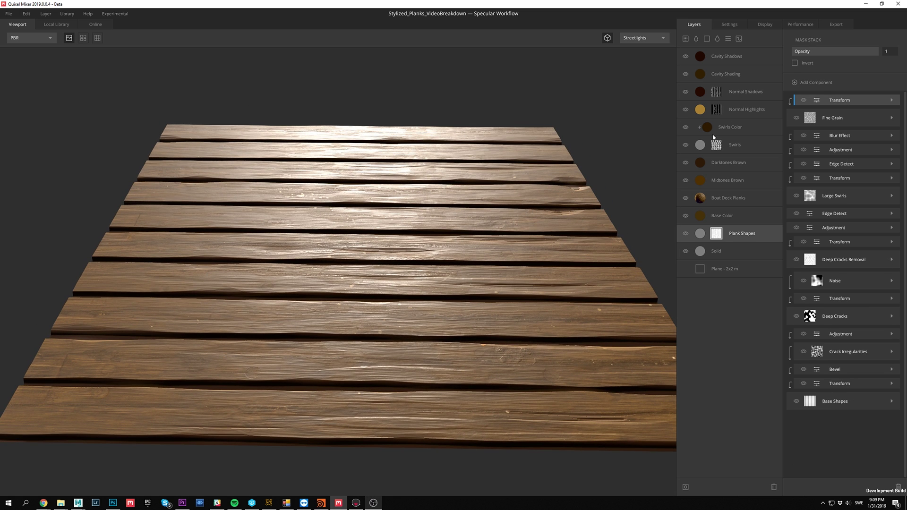
Step: Open the Swirls layer's mask stack and examine the complete mask in the Mask view
left_click(716, 144)
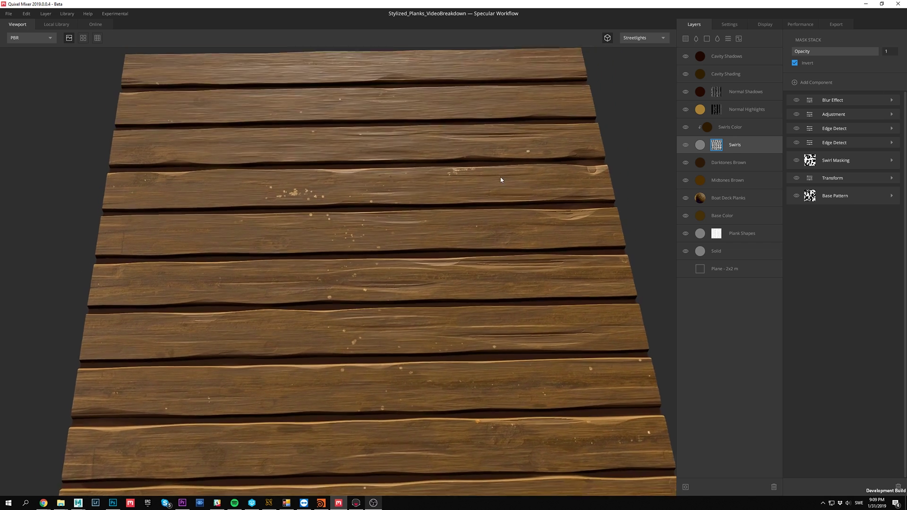
scroll(501, 179, "up", 5)
key("m")
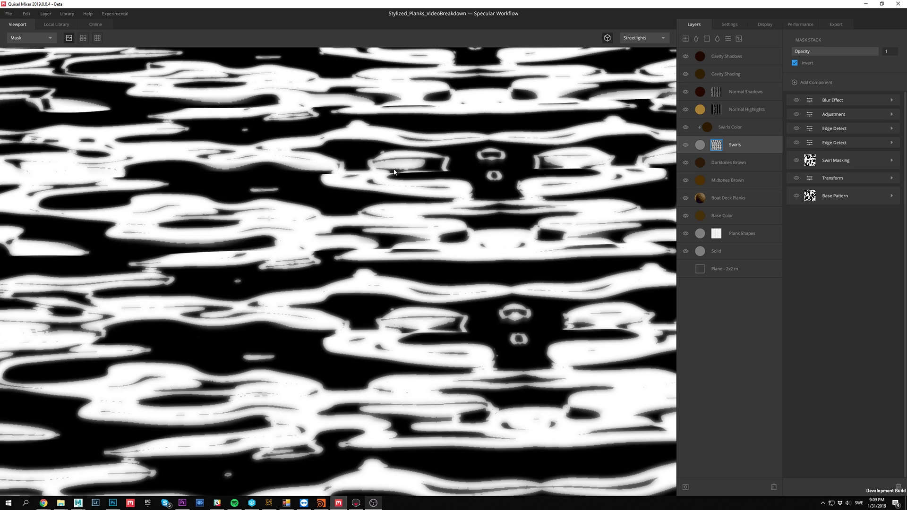
scroll(468, 229, "down", 5)
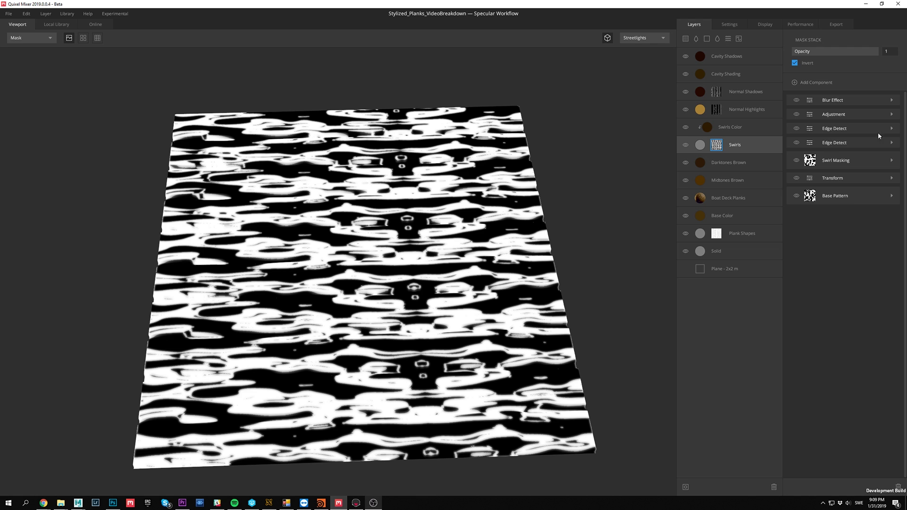
Step: Expand the Base Pattern, Transform and Swirl Masking settings in the Swirls mask, previewing both noise patterns
left_click(843, 198)
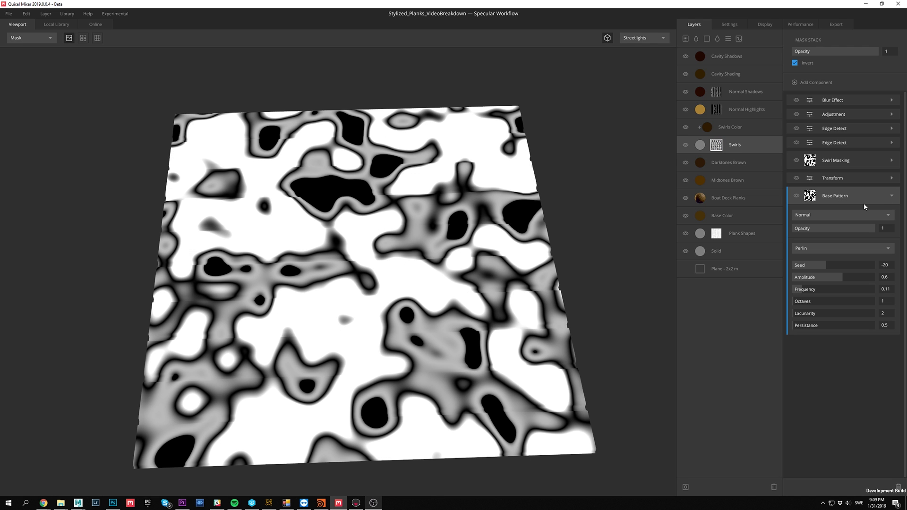
left_click(891, 178)
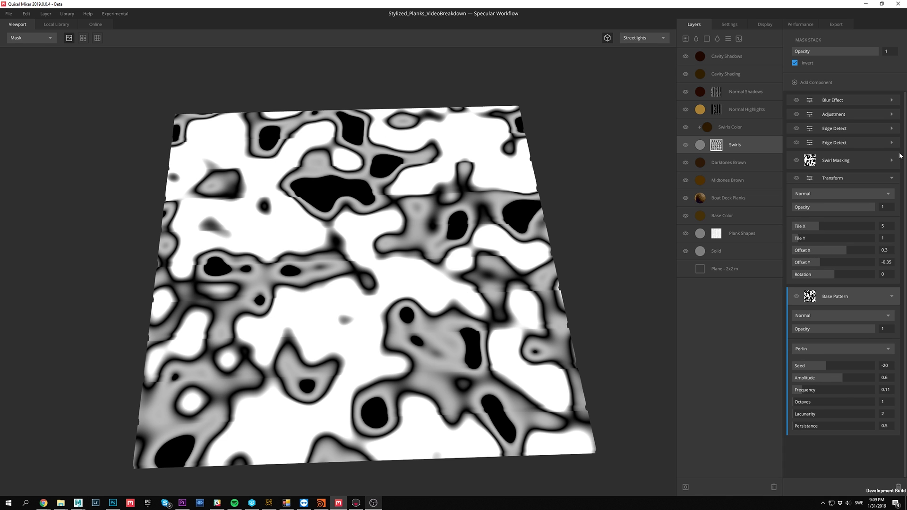
left_click(891, 161)
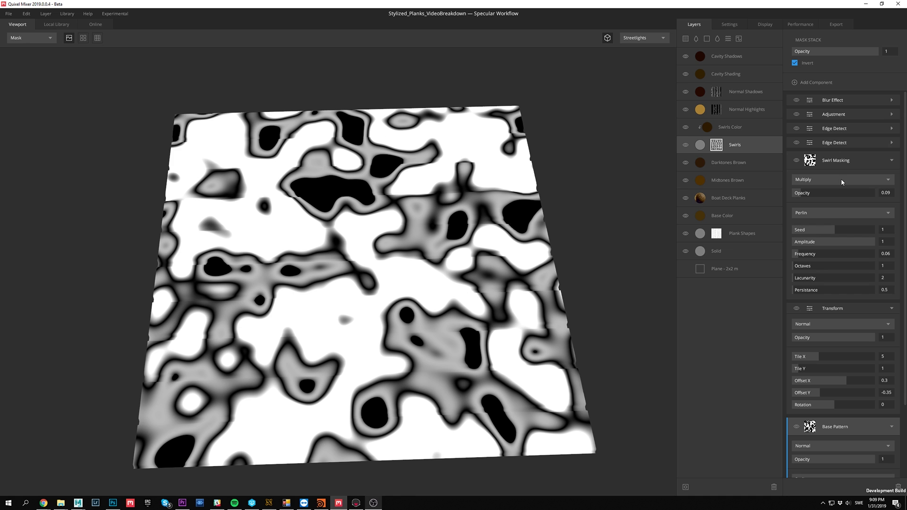
left_click(847, 164)
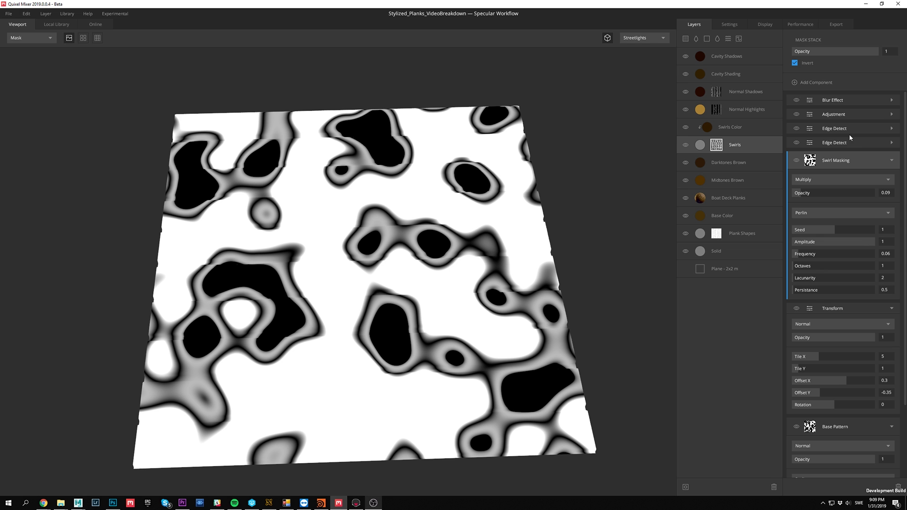
Step: Preview the Swirls mask at its Transform modifier and collapse all the expanded component settings
left_click(891, 160)
left_click(890, 176)
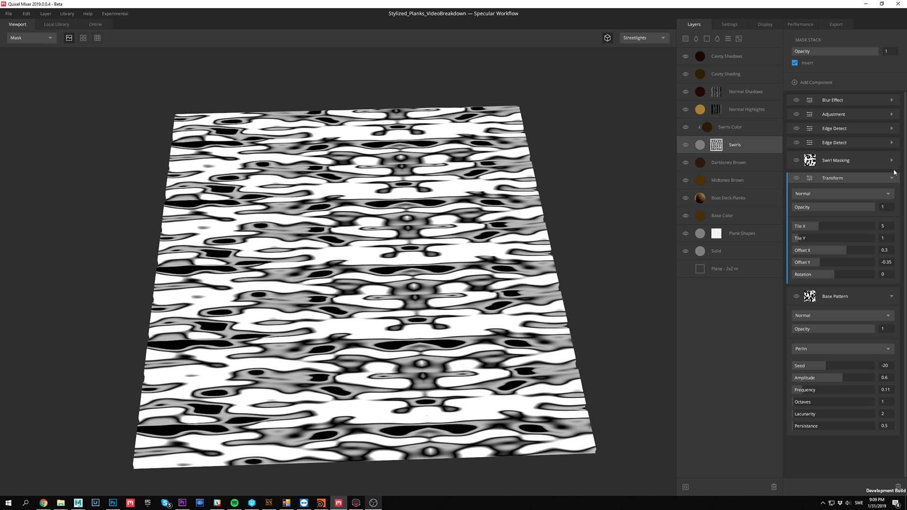
left_click(891, 178)
left_click(892, 196)
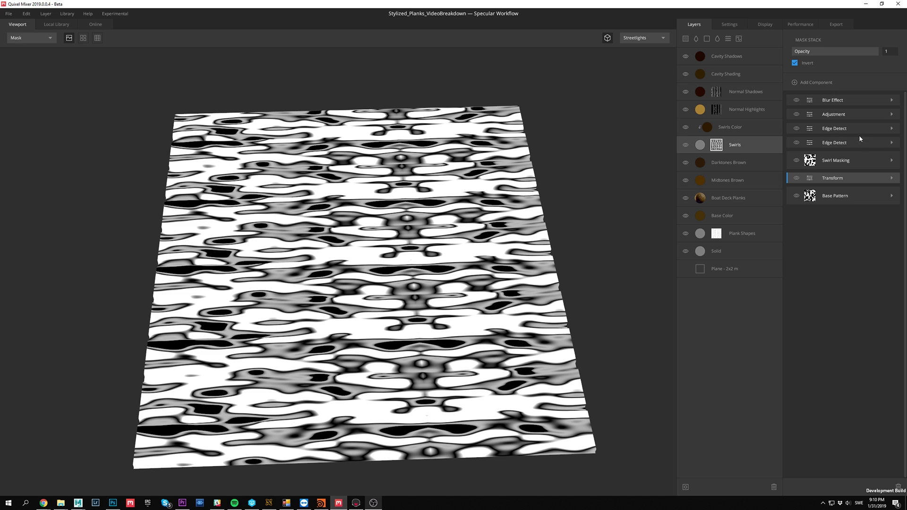
Step: Step through the upper Edge Detect, Adjustment and Blur Effect modifiers of the Swirls mask to review each stage
left_click(839, 134)
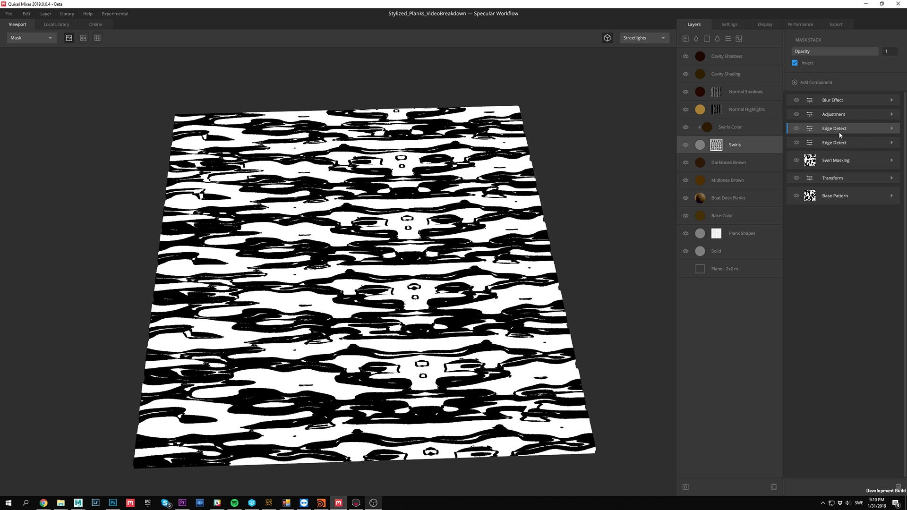
scroll(432, 213, "up", 5)
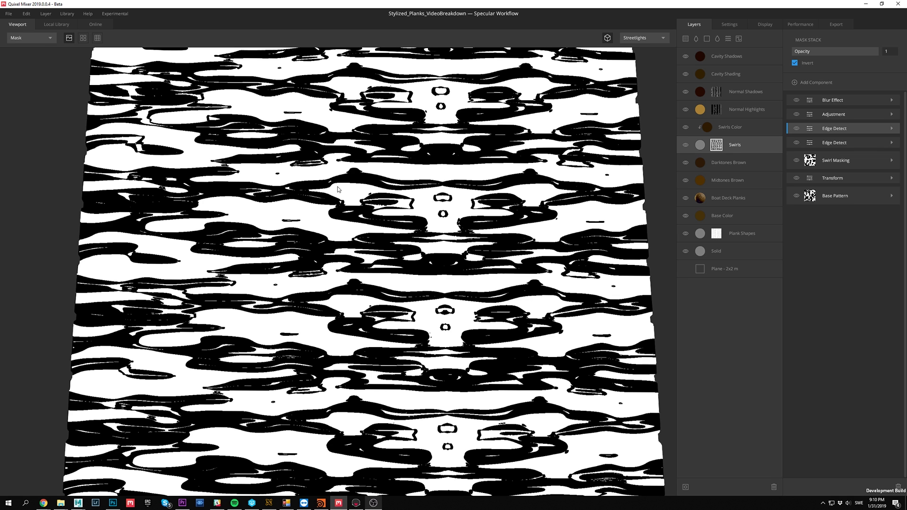
left_click(875, 118)
left_click(860, 105)
scroll(437, 213, "down", 1)
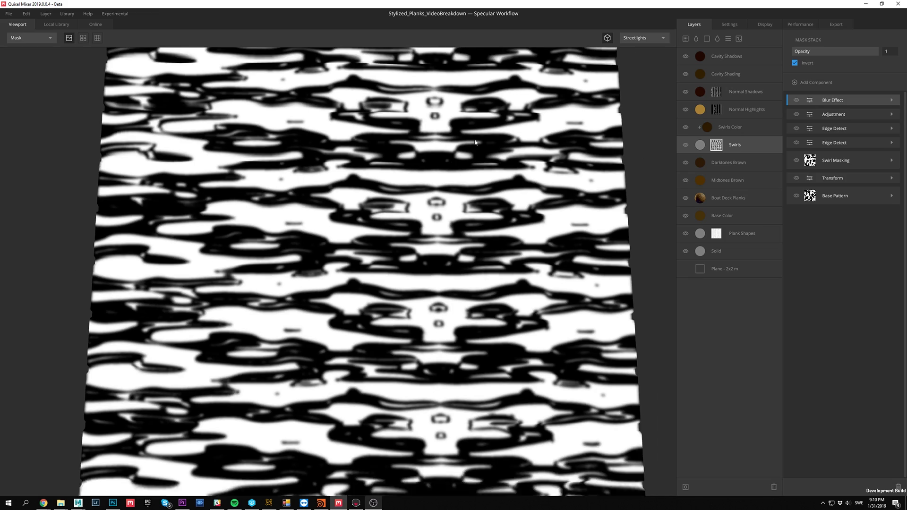
Step: Return to the PBR view and toggle the Swirls mask's Blur Effect to compare the planks with and without it
left_click_drag(437, 213, 438, 137)
scroll(438, 138, "up", 2)
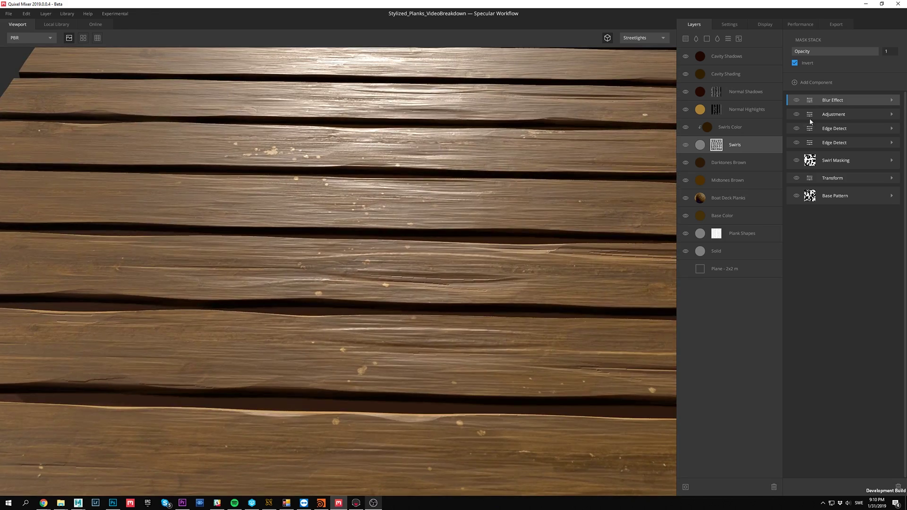
scroll(406, 278, "up", 10)
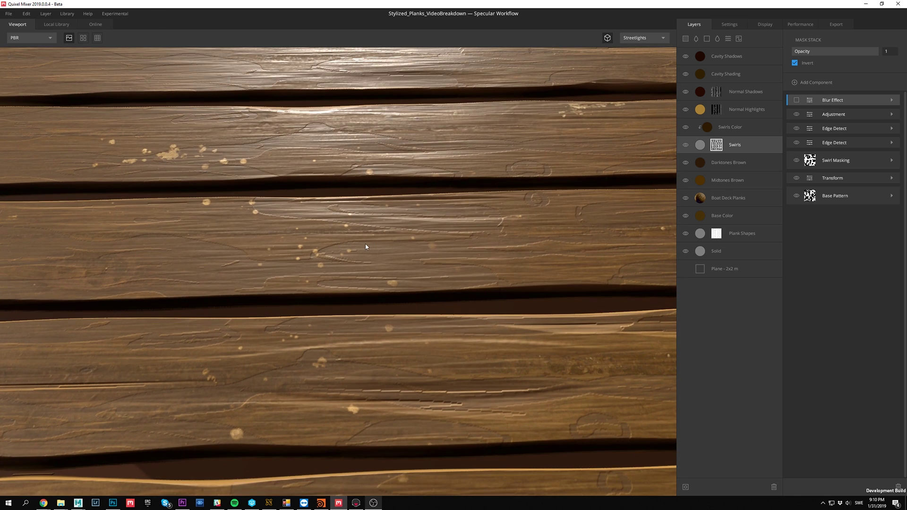
left_click(798, 101)
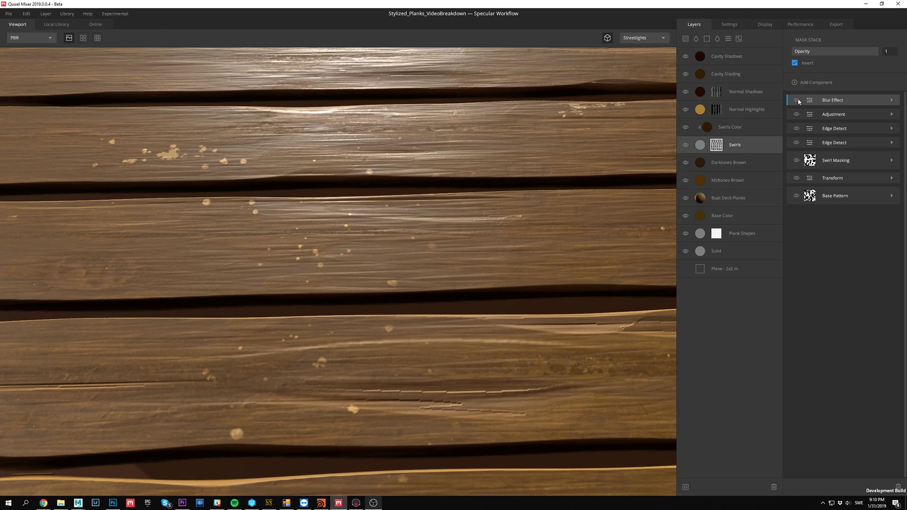
left_click(798, 99)
left_click(798, 100)
Step: Select the Swirls Color layer, review its blend settings, and toggle its visibility to compare the planks' color
left_click_drag(500, 237, 462, 148)
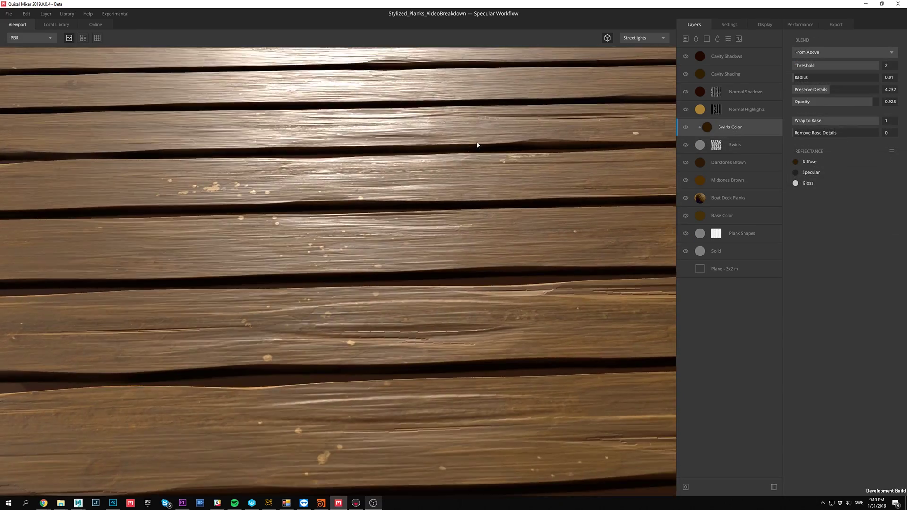
mouse_move(478, 144)
left_mouse_down()
mouse_move(431, 123)
mouse_move(486, 131)
left_mouse_up()
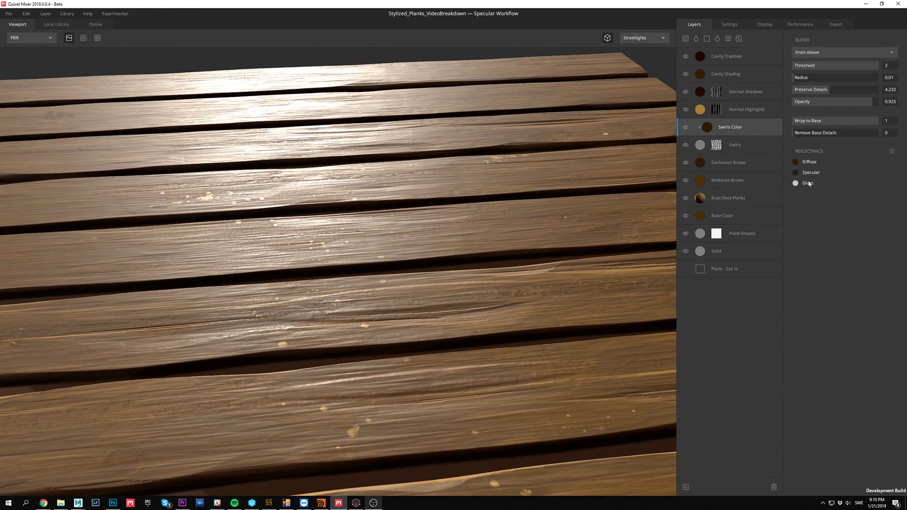
left_click(685, 127)
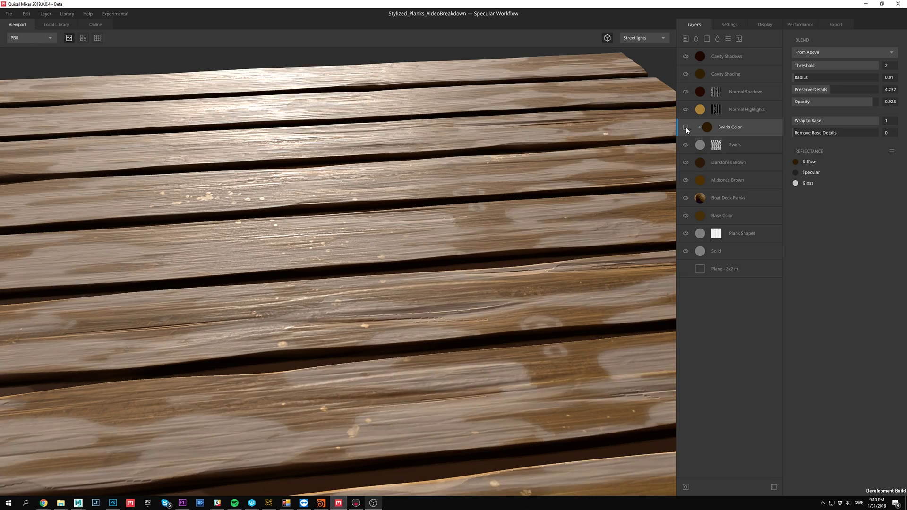
left_click(685, 128)
Step: Examine the complete planks material from several angles and distances, briefly previewing it with 2x2 tiling
left_click_drag(444, 161, 375, 219)
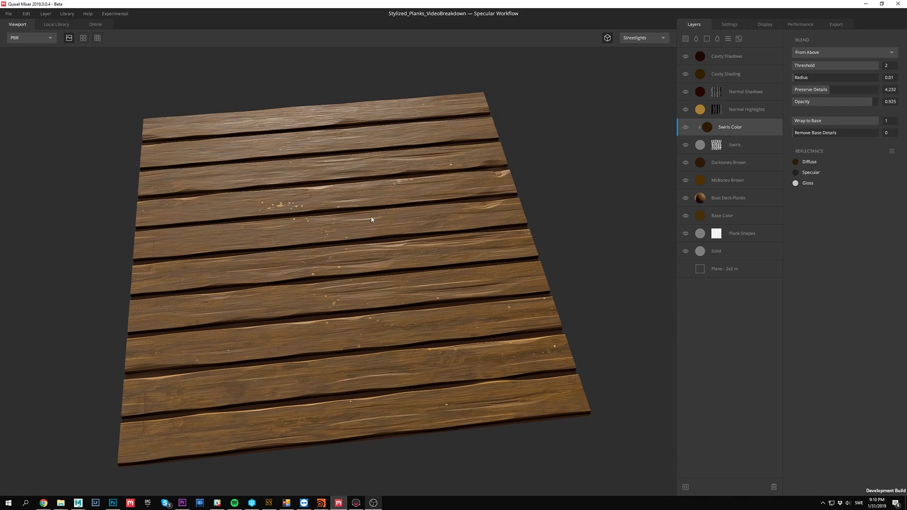
left_click_drag(275, 209, 331, 276)
key("2")
scroll(324, 246, "up", 2)
scroll(331, 276, "up", 2)
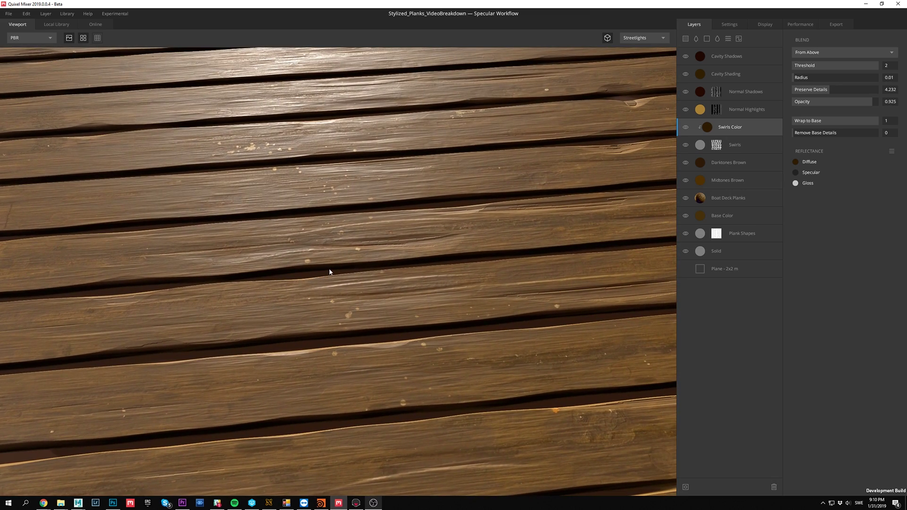
scroll(314, 248, "down", 8)
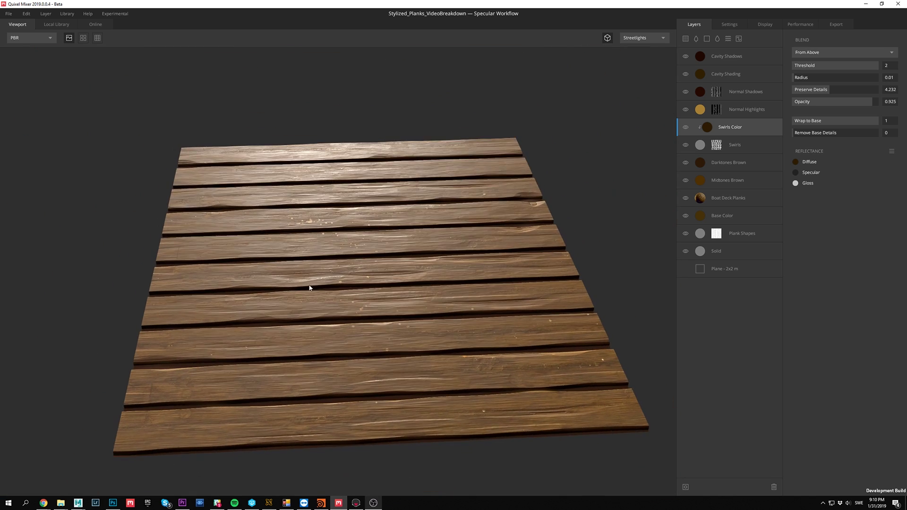
mouse_move(310, 288)
left_mouse_down()
mouse_move(284, 287)
mouse_move(319, 279)
left_mouse_up()
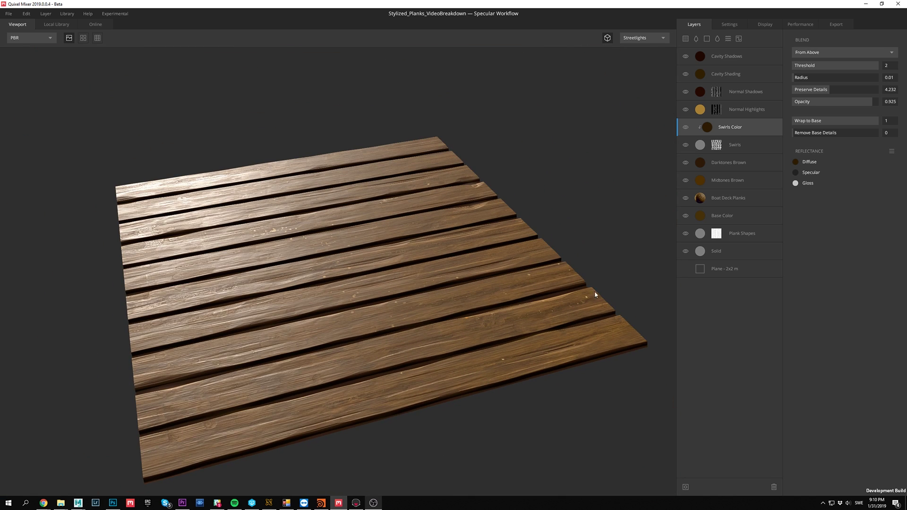